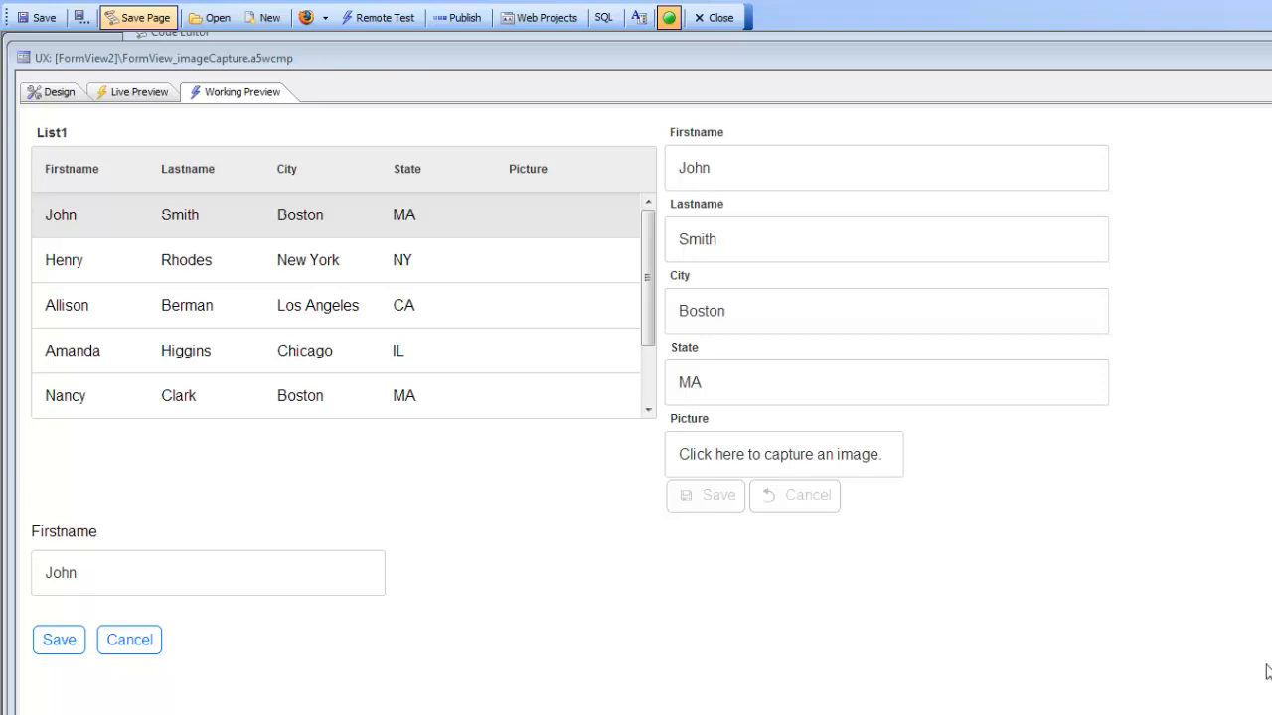
Step: Select John Smith's record and change its first name to Gregg, then save the edit
click(181, 275)
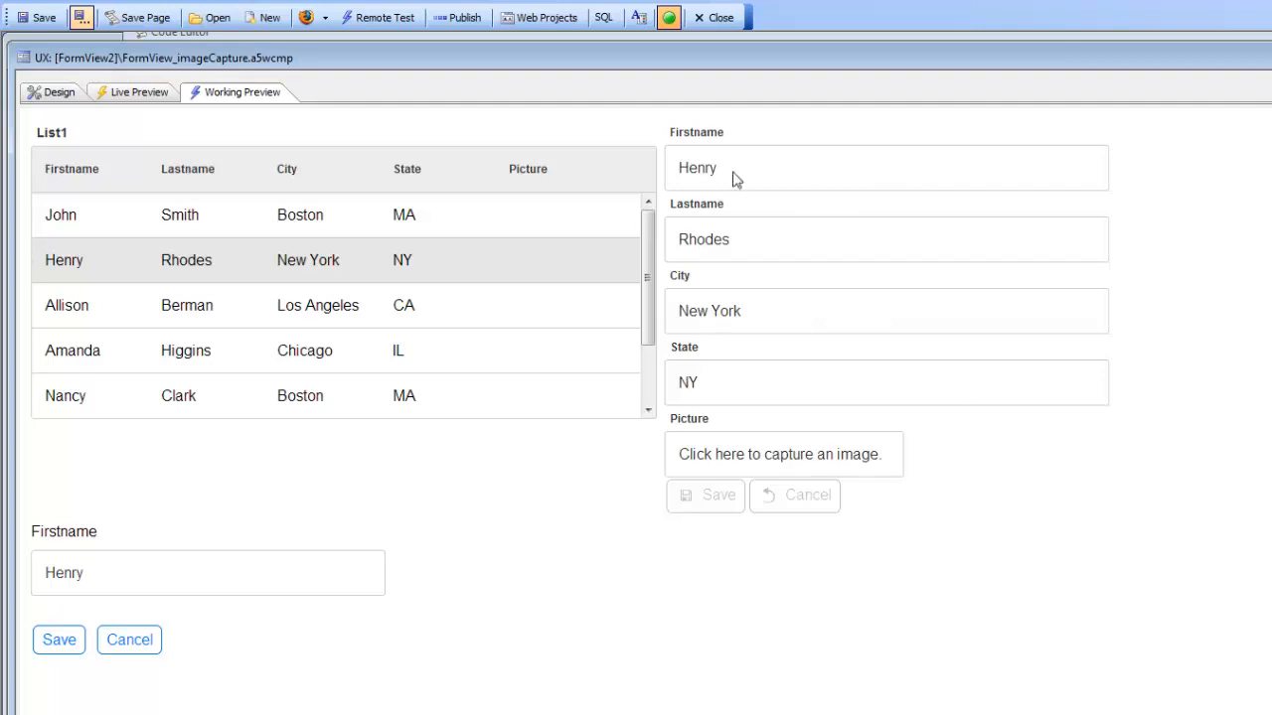
click(351, 220)
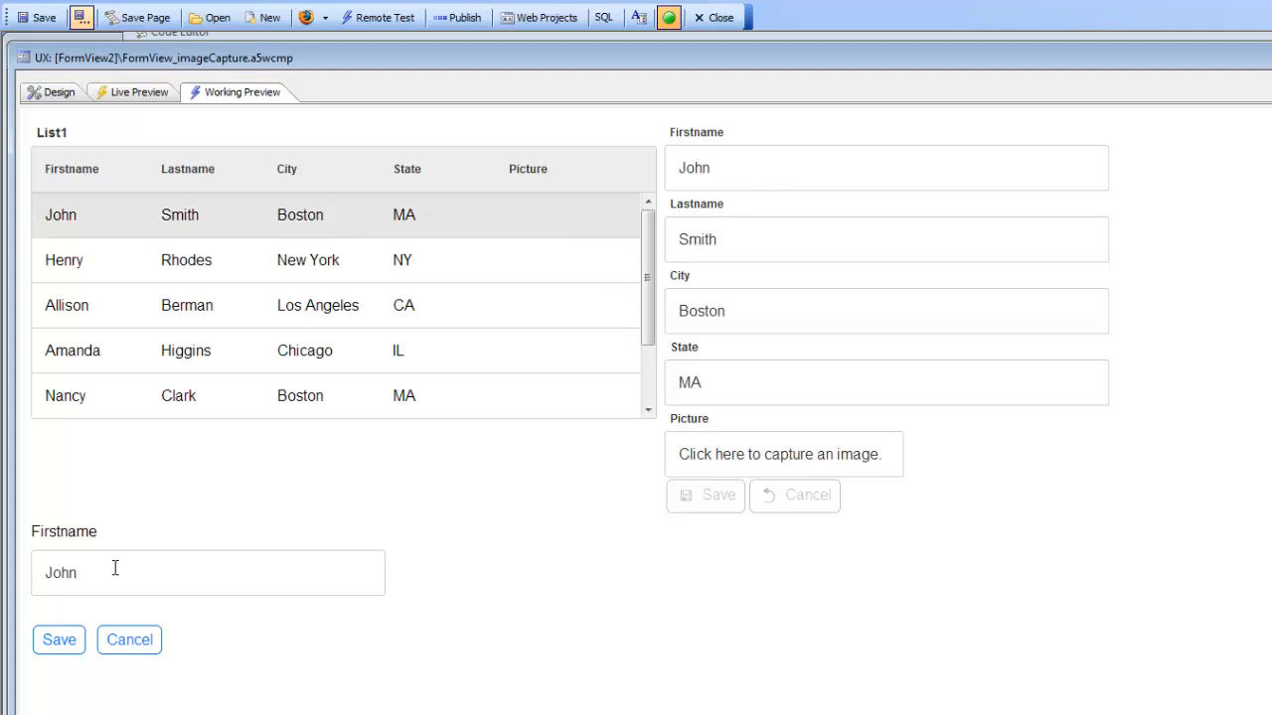
drag(79, 572, 3, 564)
text(Gregg)
click(46, 644)
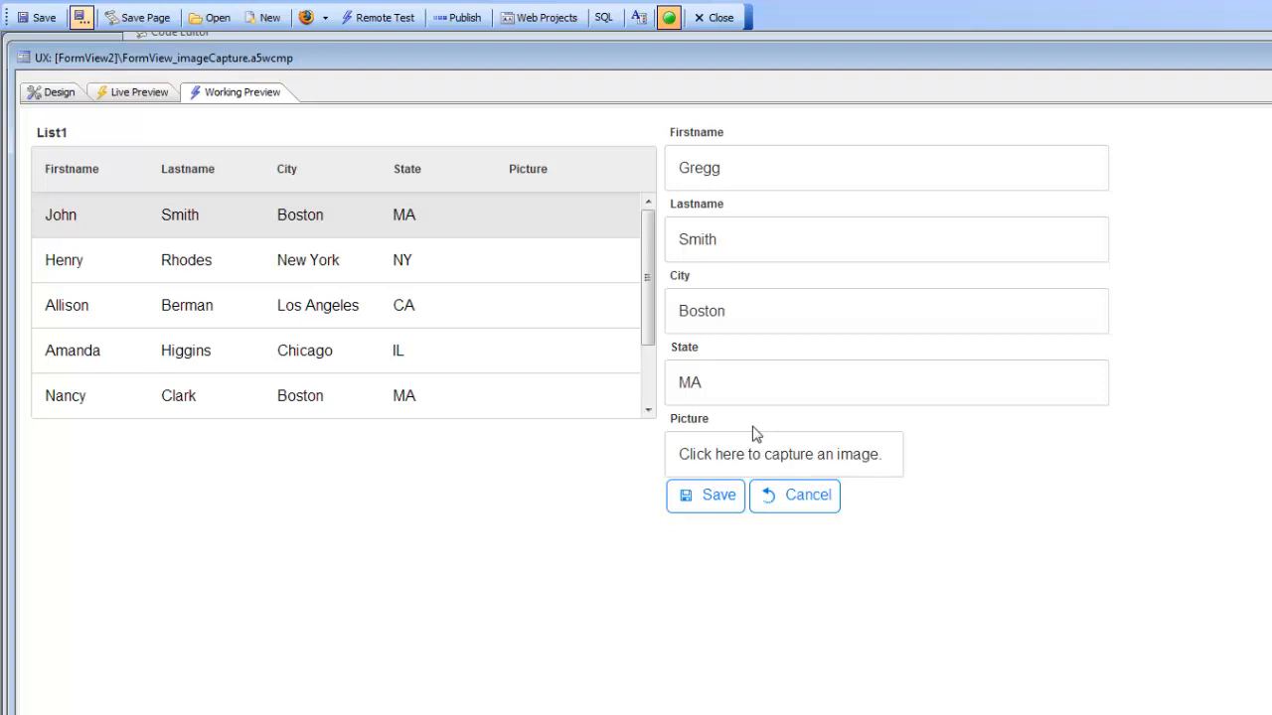
Step: Capture an image for the record from the file 4296.JPG in MovieImages and save it
click(721, 453)
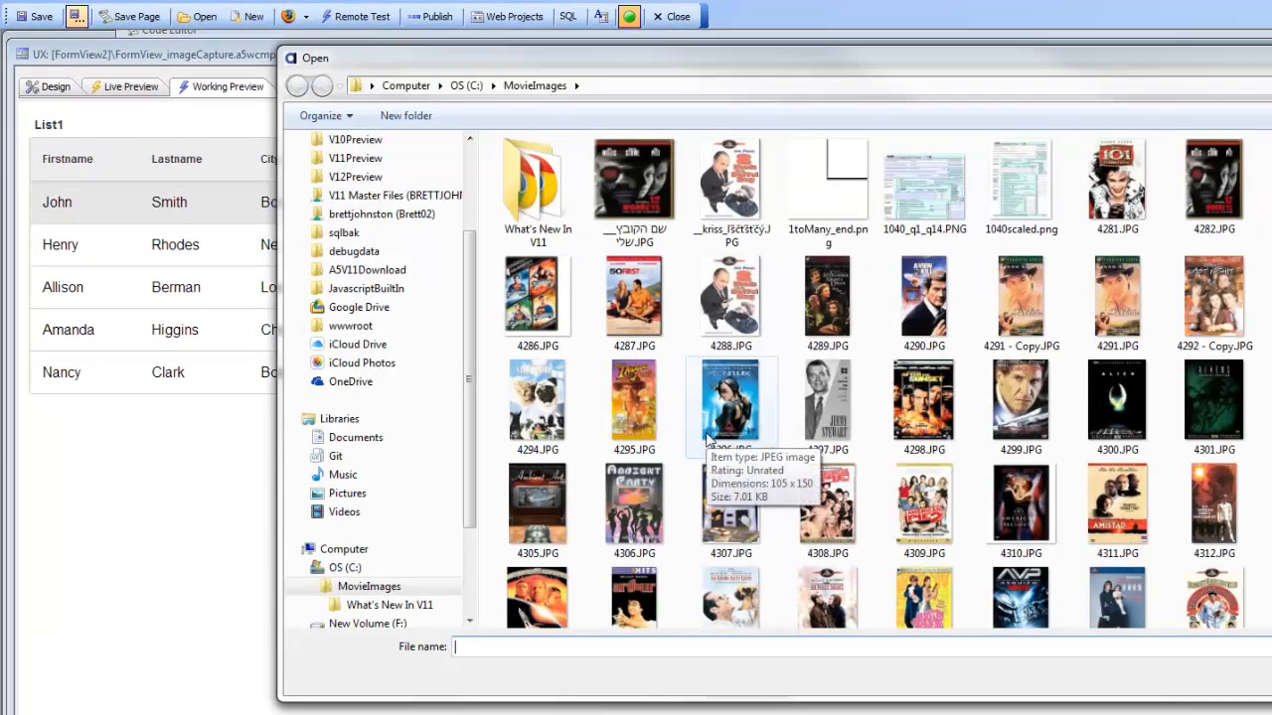
double_click(725, 385)
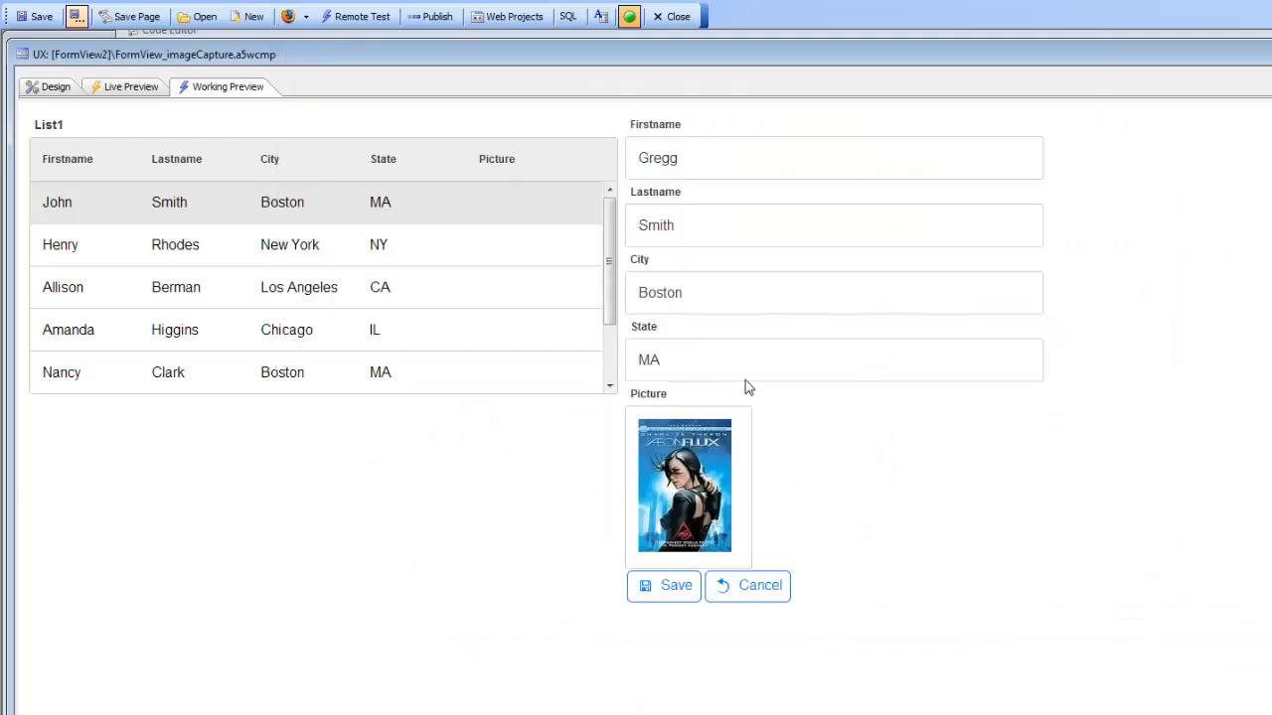
click(675, 589)
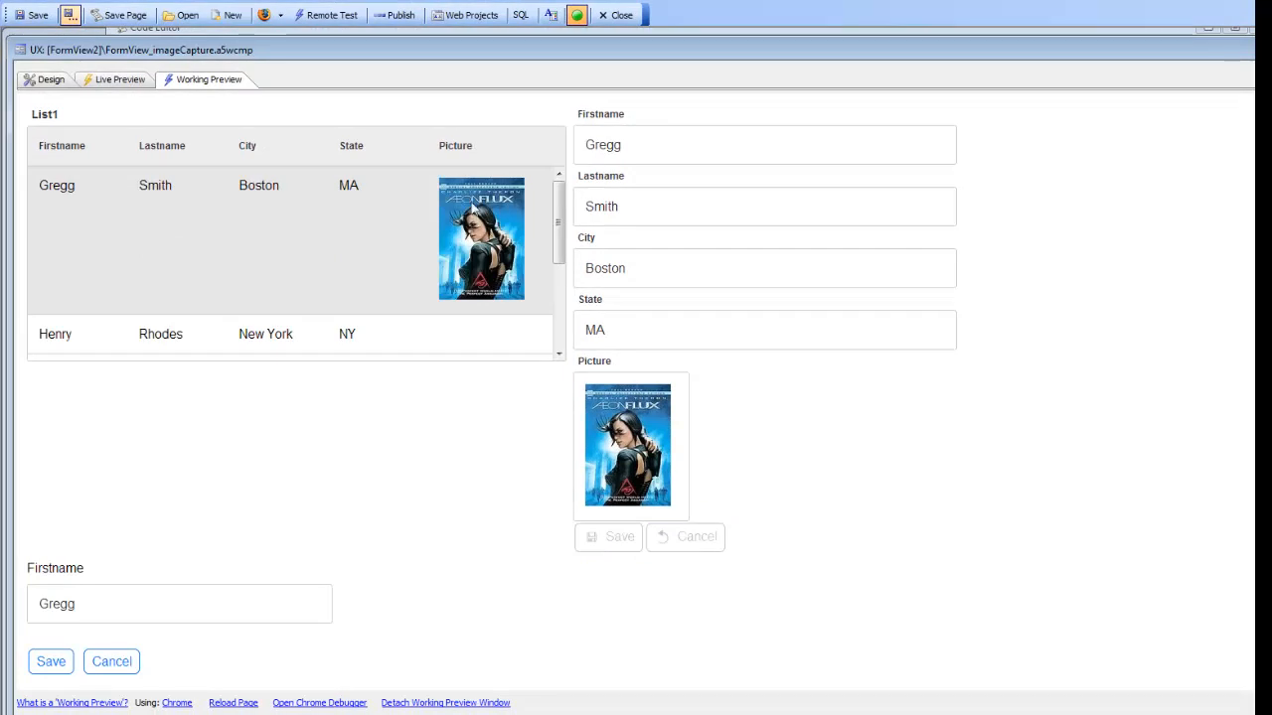
click(364, 342)
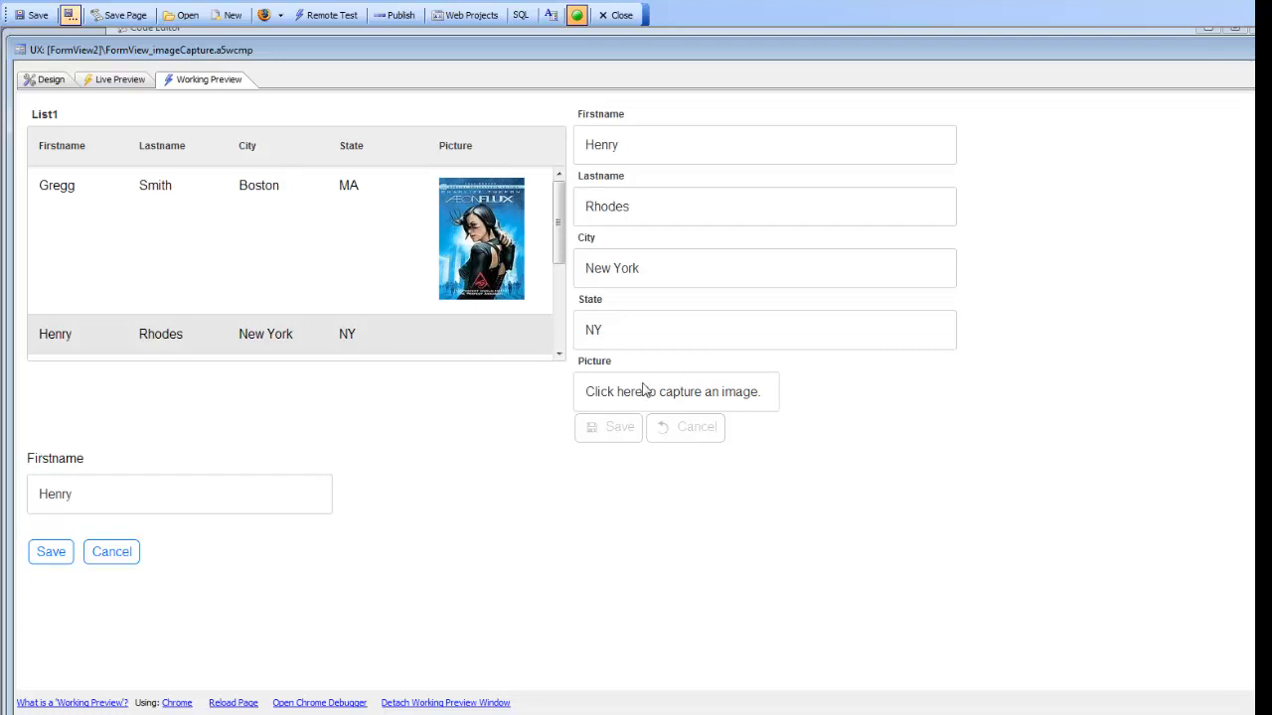
click(475, 262)
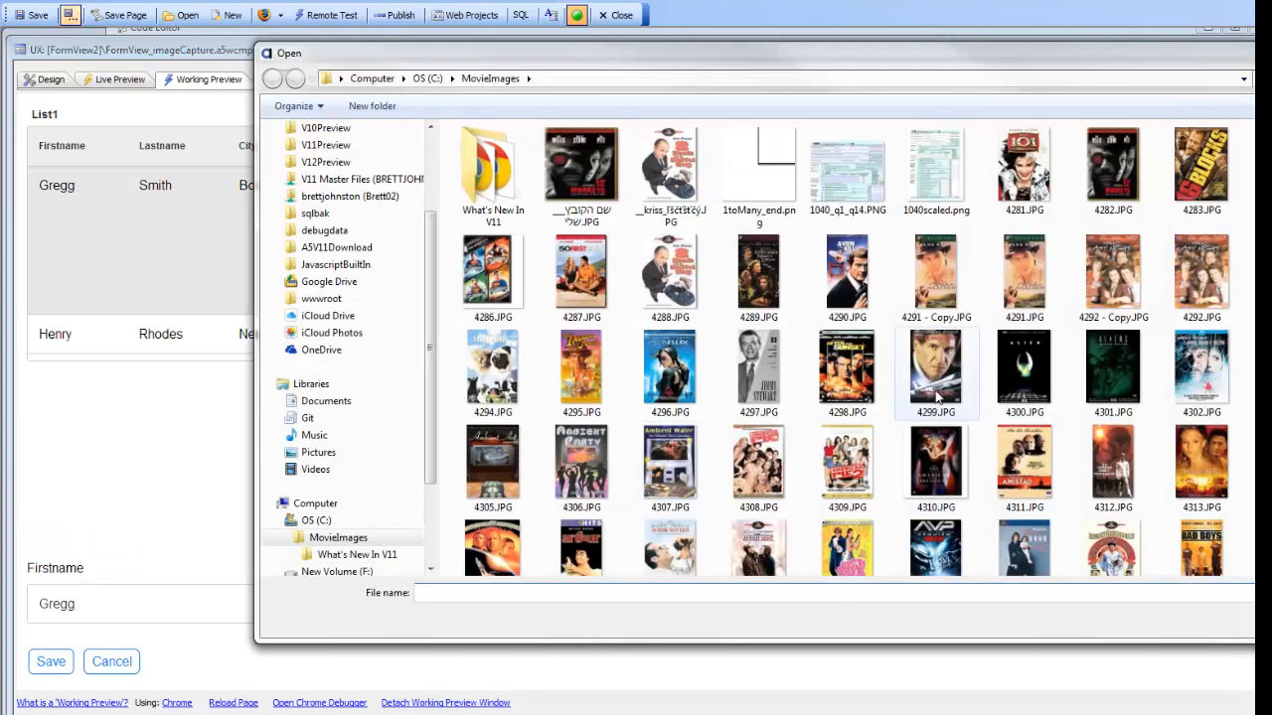
double_click(929, 379)
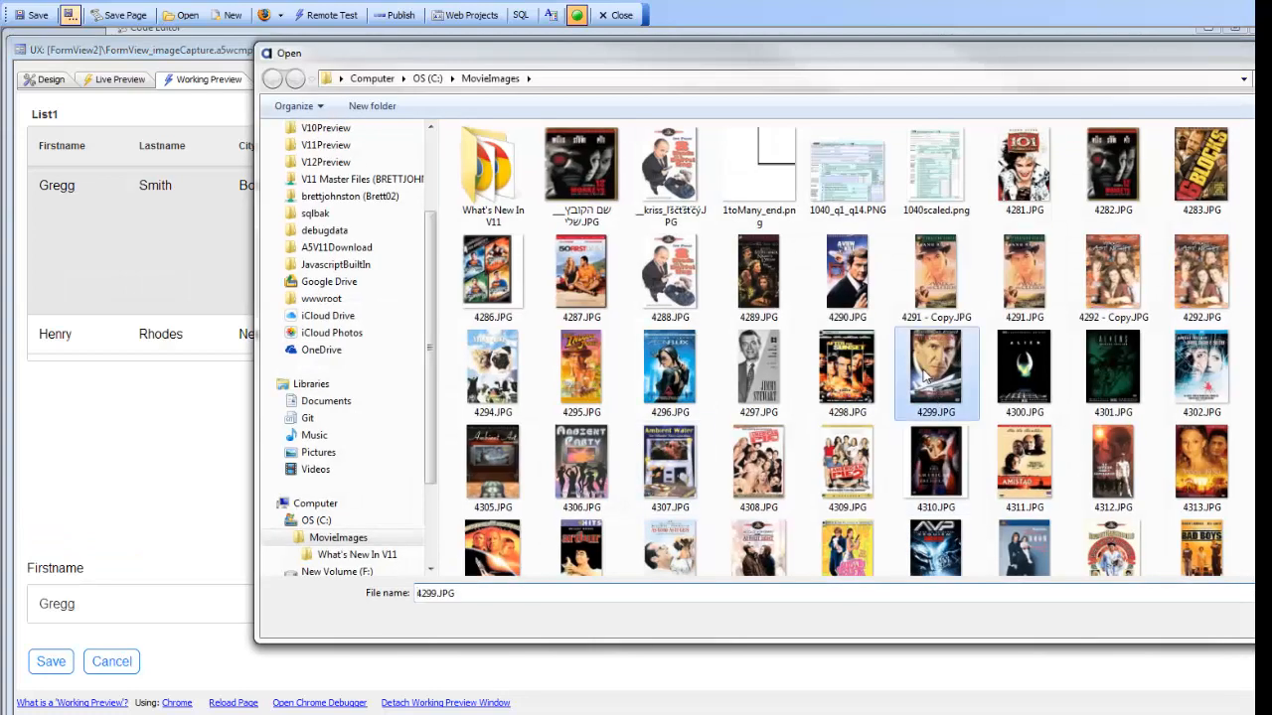
click(596, 542)
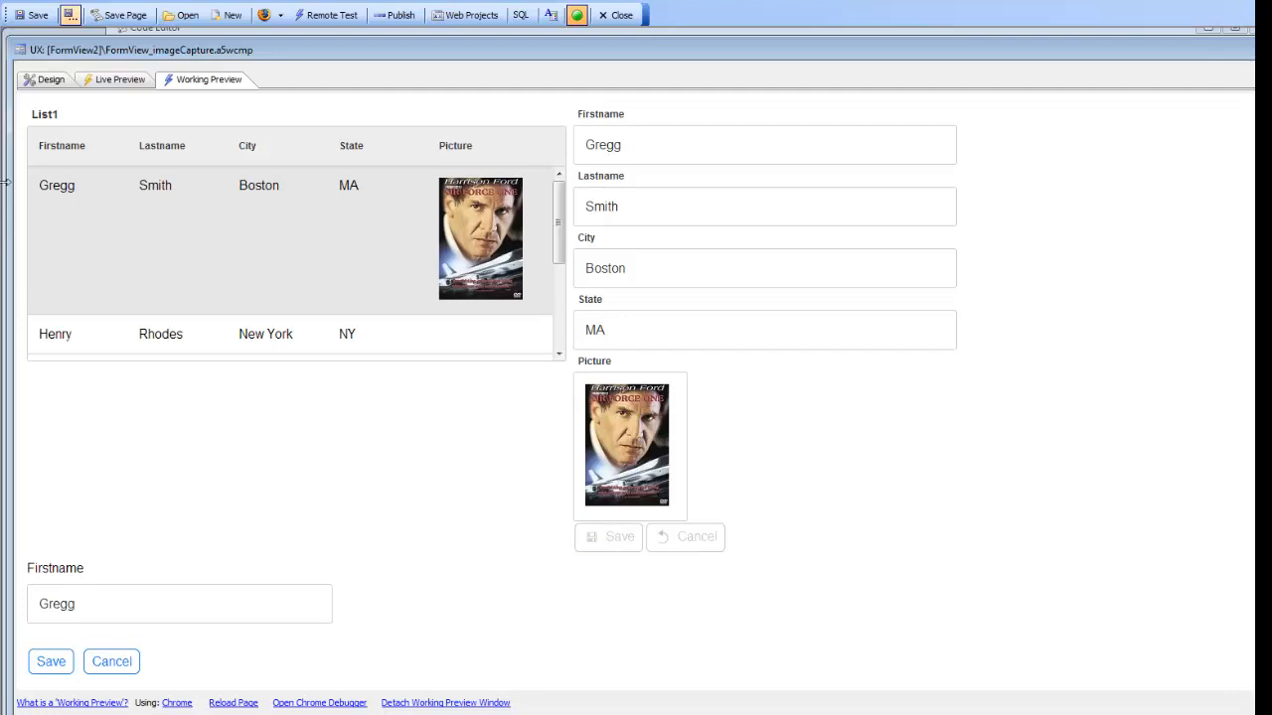
Step: Open the list control's static data in the Design view and review the Picture column in its data
click(40, 84)
click(189, 124)
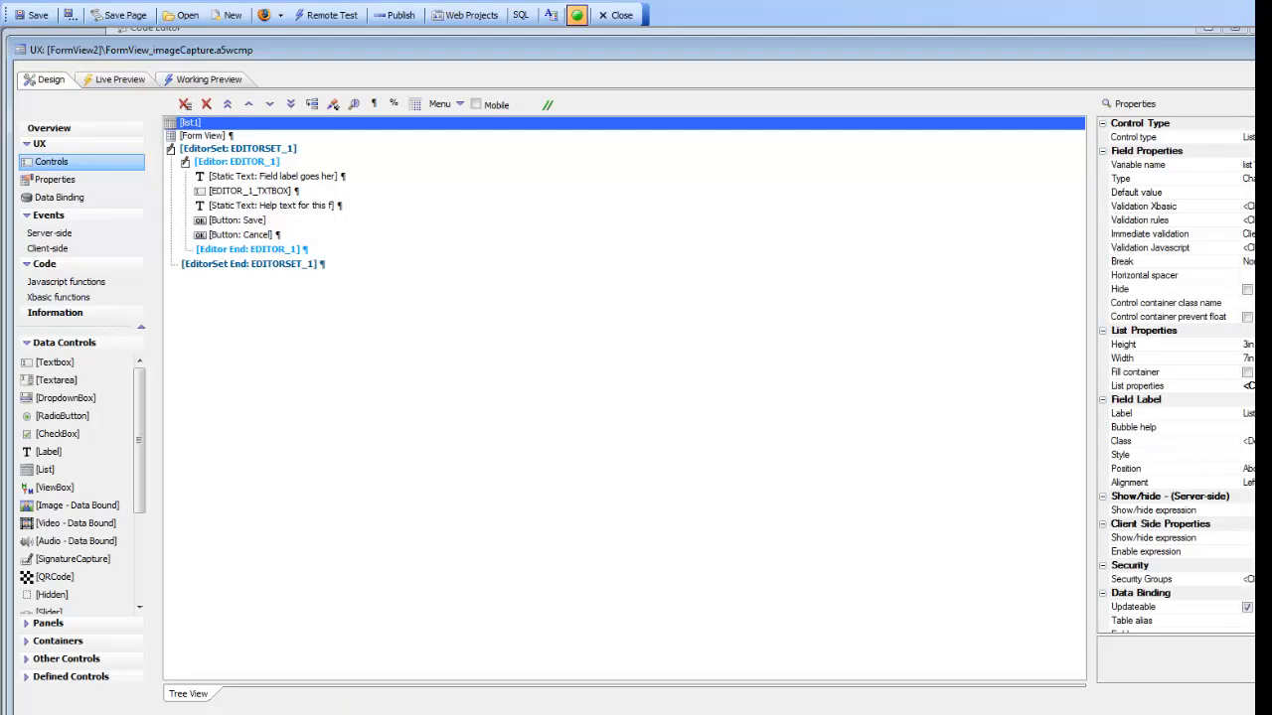
drag(1270, 288, 1023, 289)
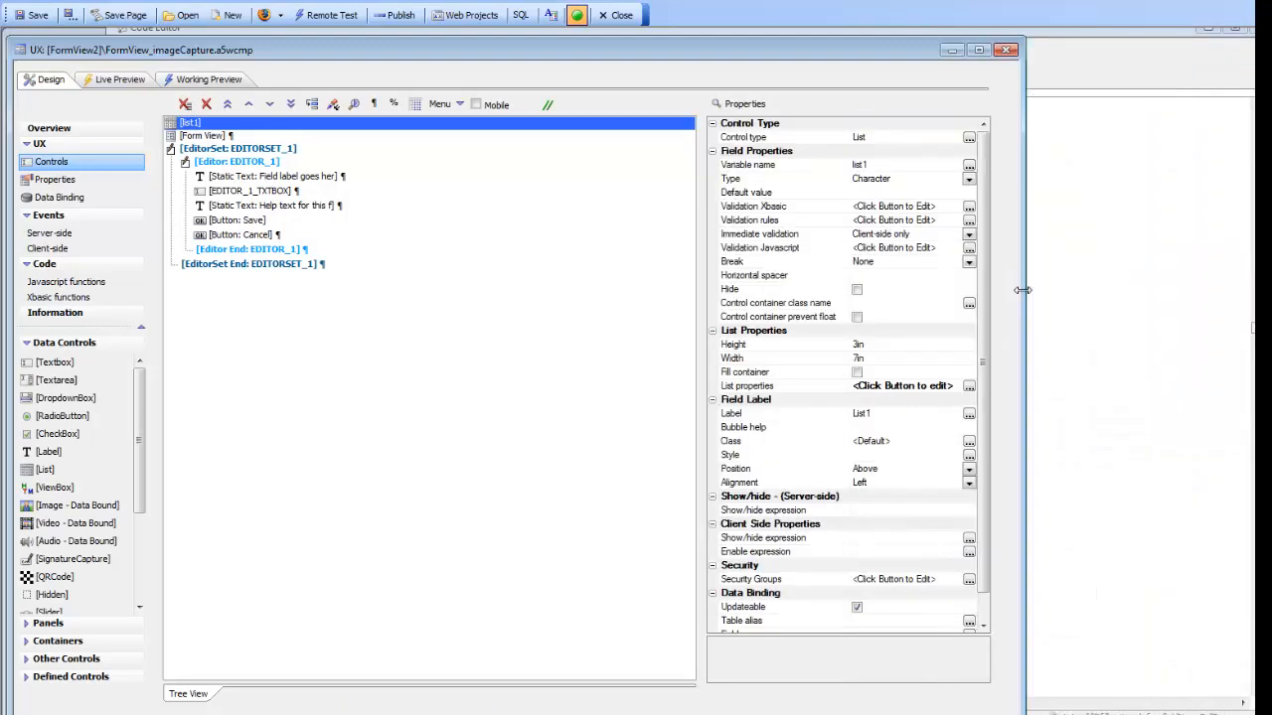
double_click(736, 387)
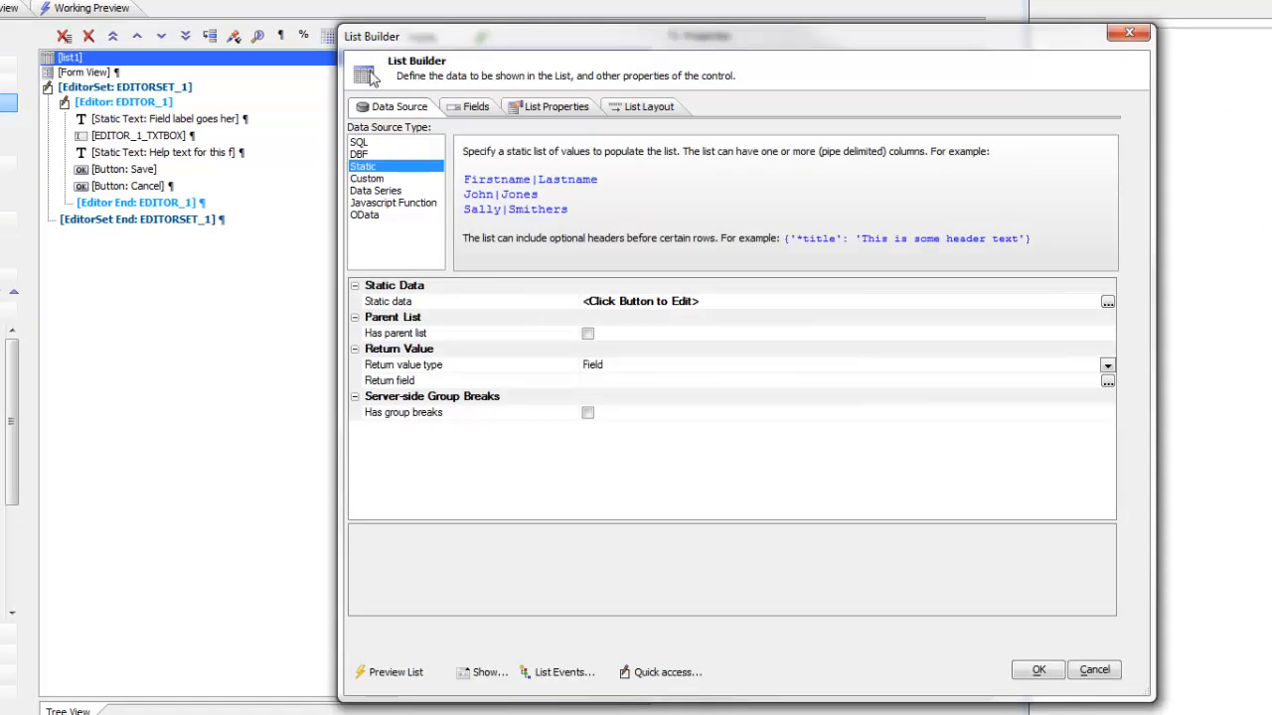
drag(439, 40, 249, 39)
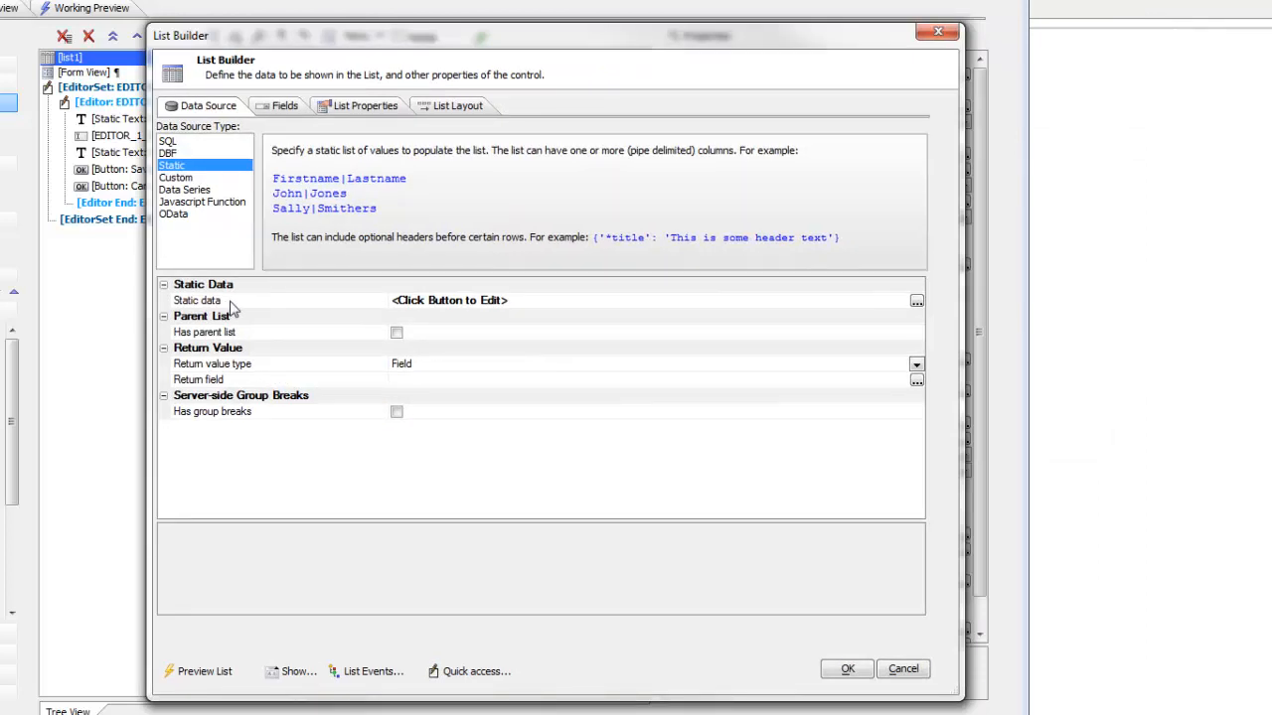
double_click(238, 302)
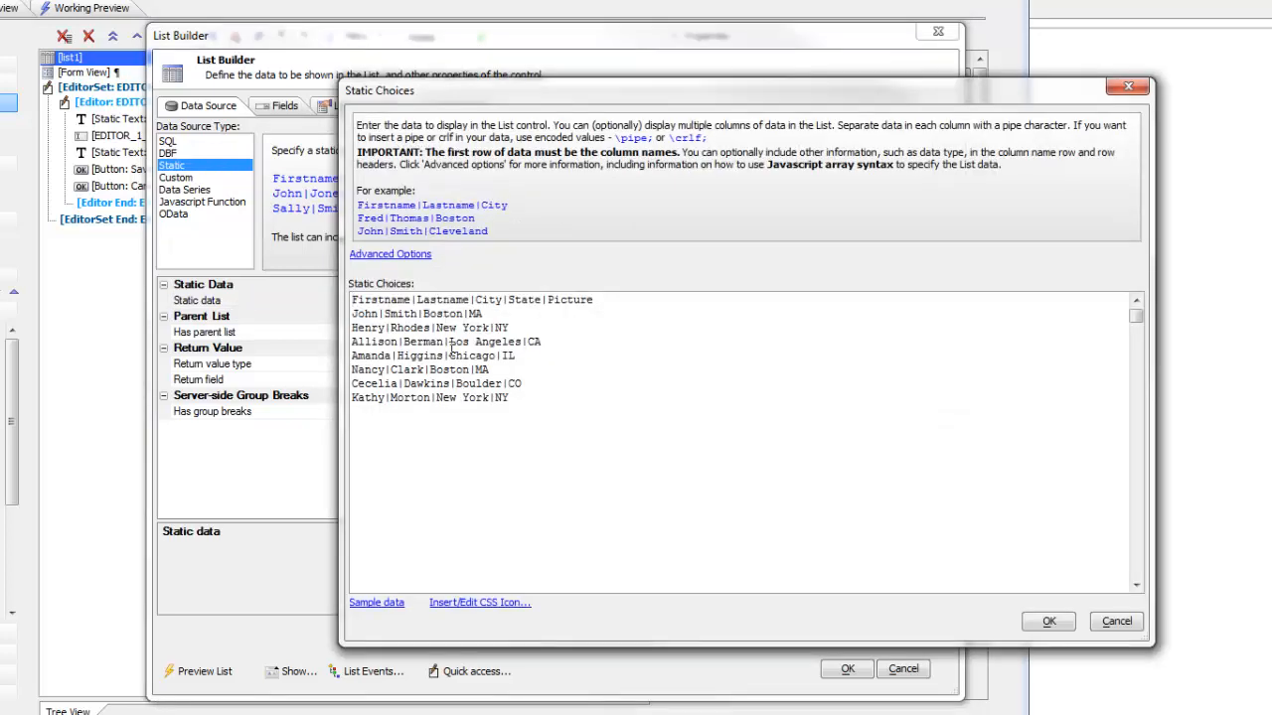
drag(546, 300, 596, 300)
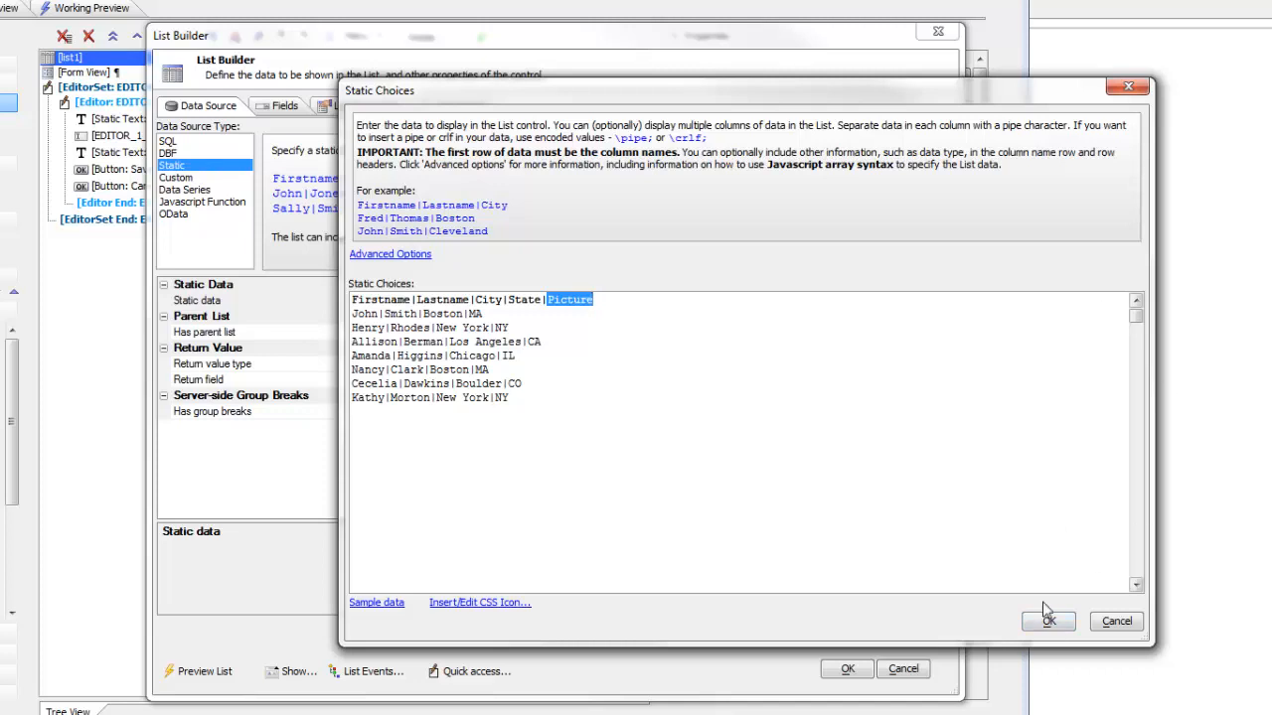
click(1048, 624)
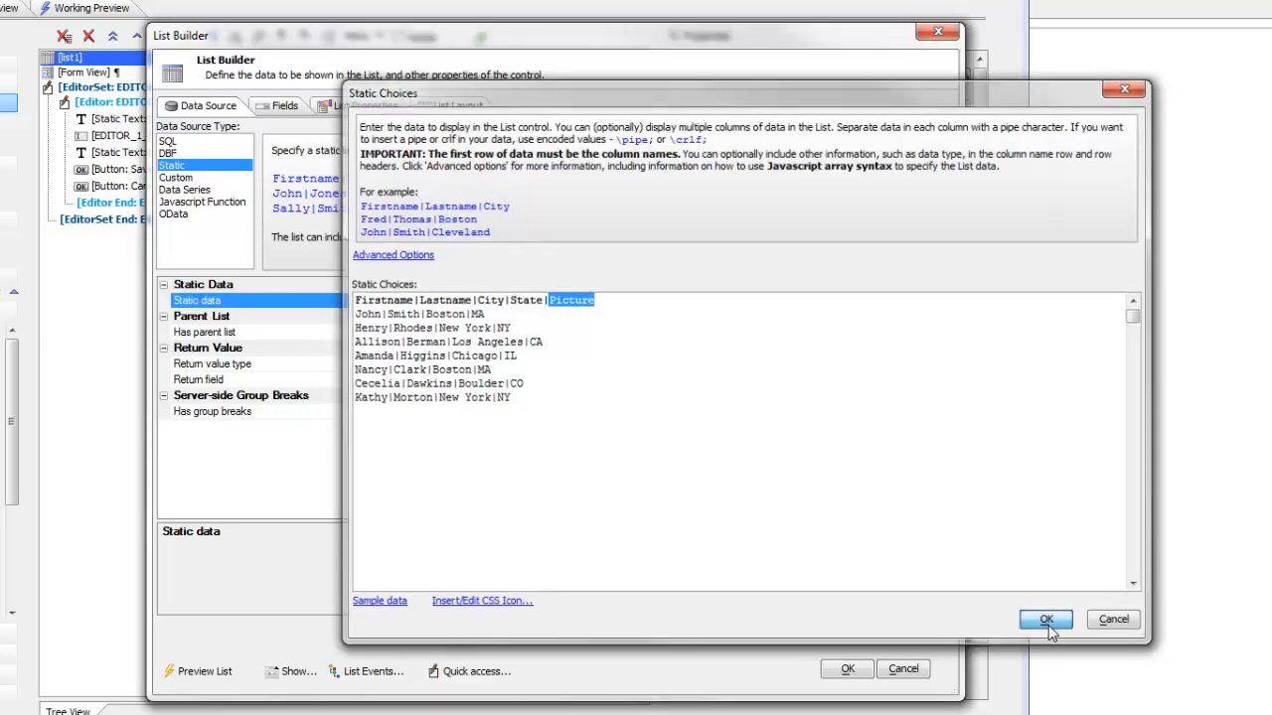
Step: Review the Picture field's Image control type, embedding option and list layout column, then close the List Builder
click(270, 112)
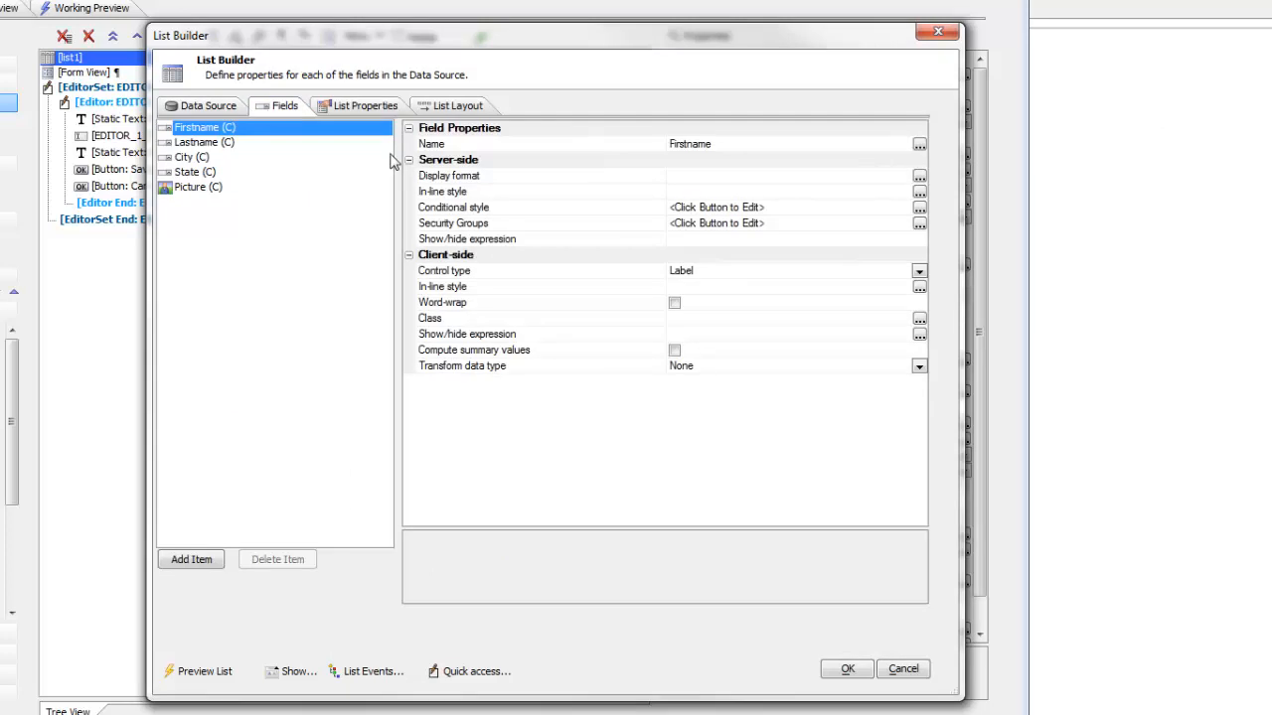
click(194, 187)
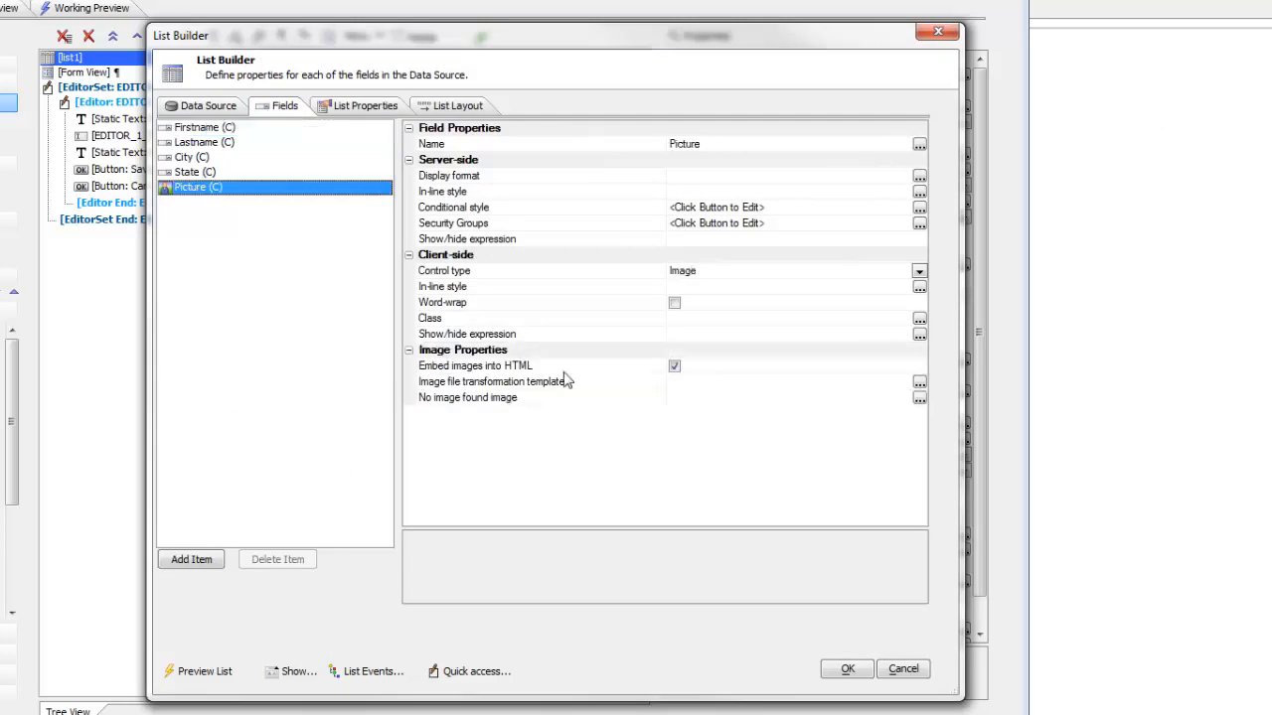
click(487, 273)
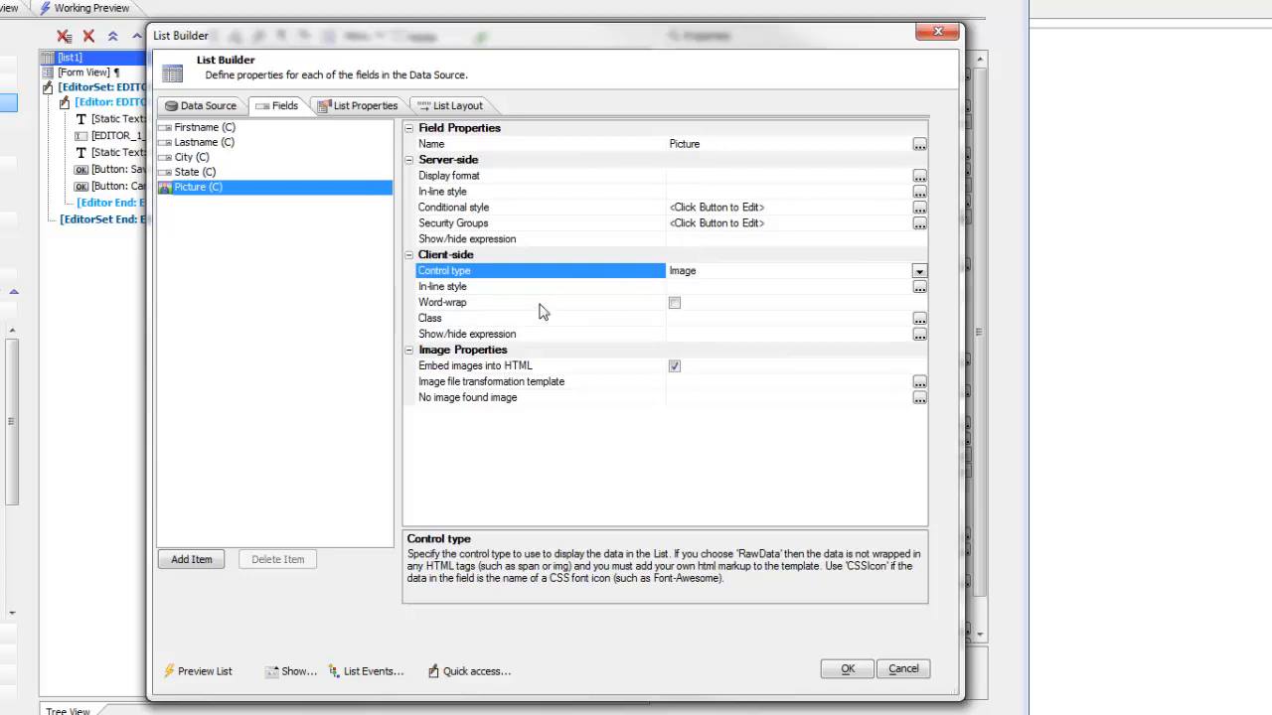
click(505, 370)
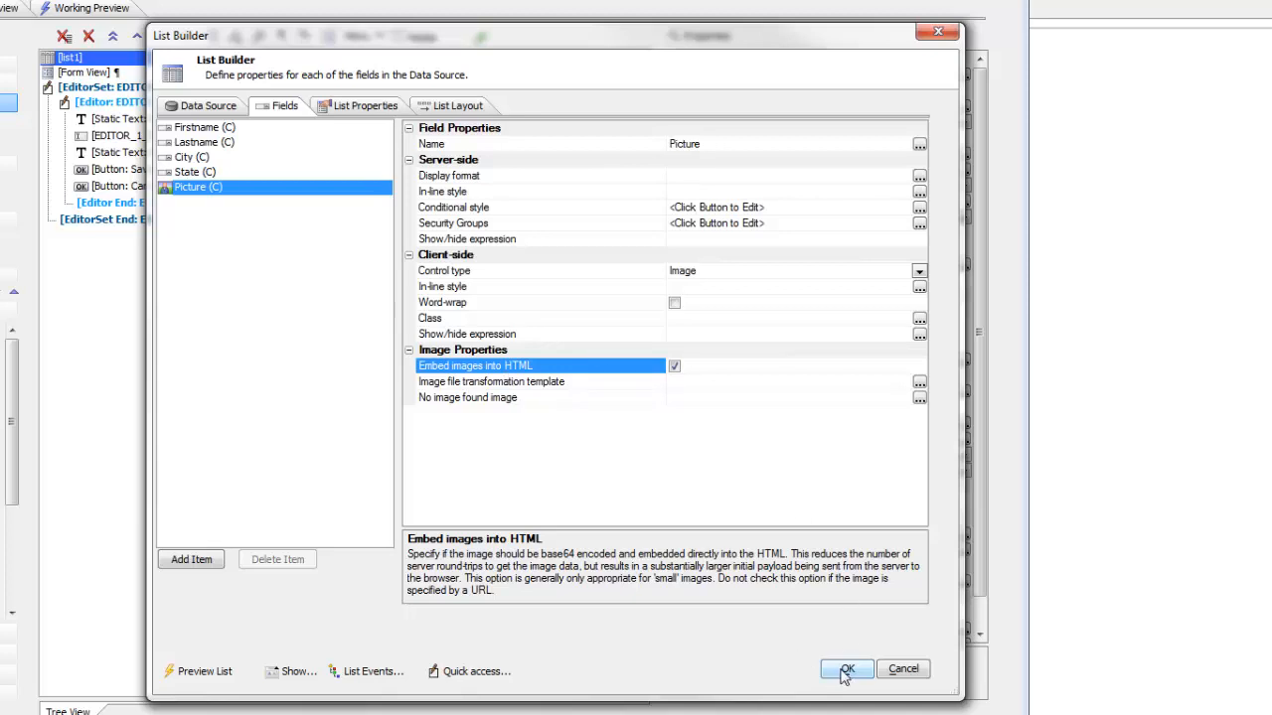
click(449, 107)
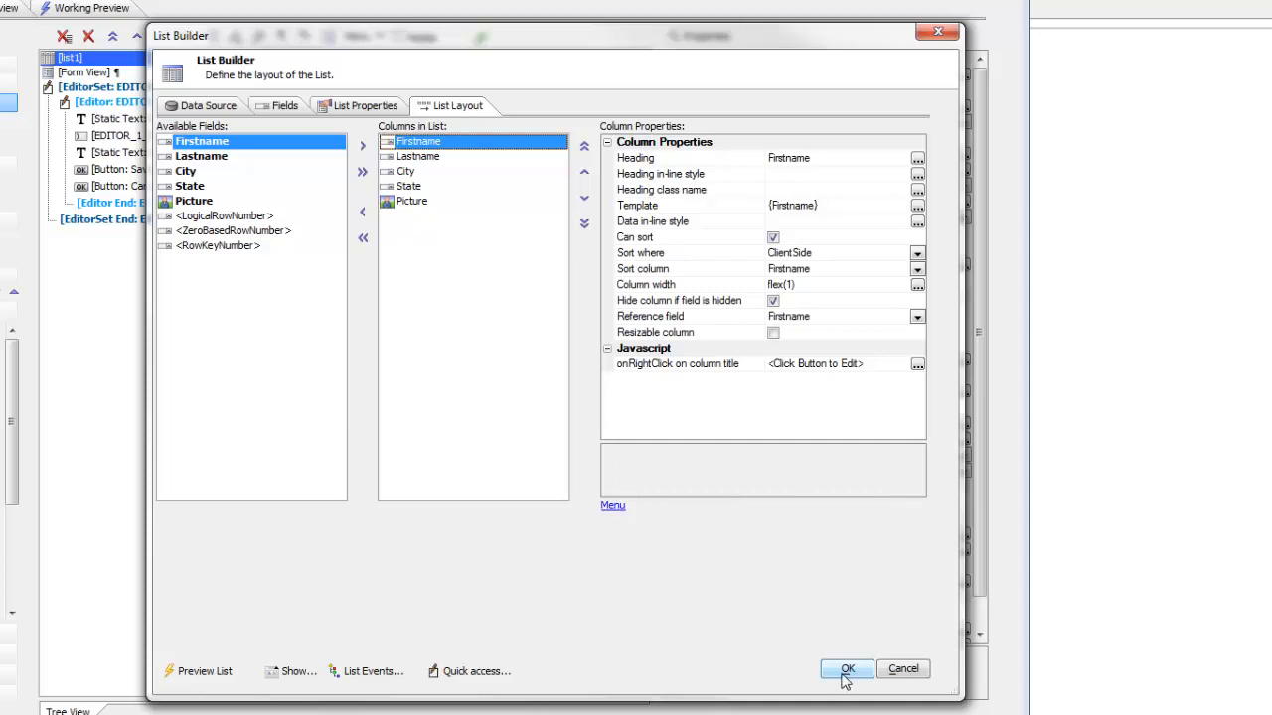
click(411, 201)
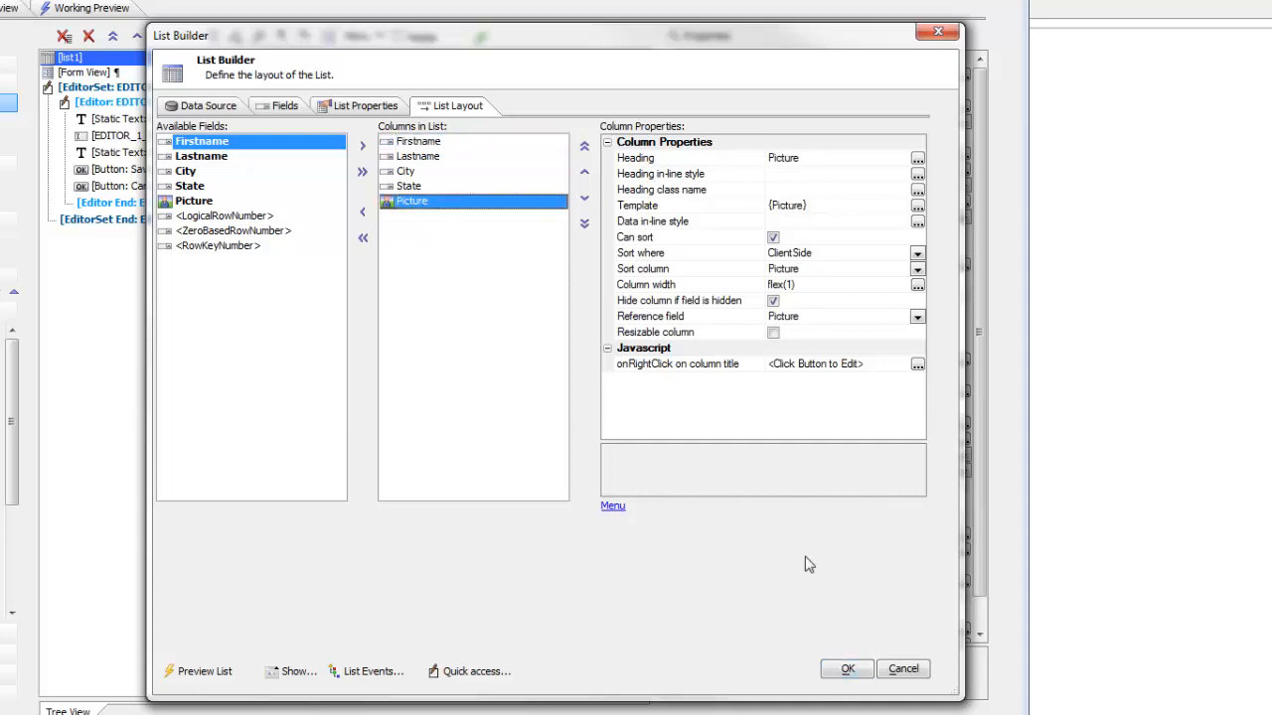
click(846, 670)
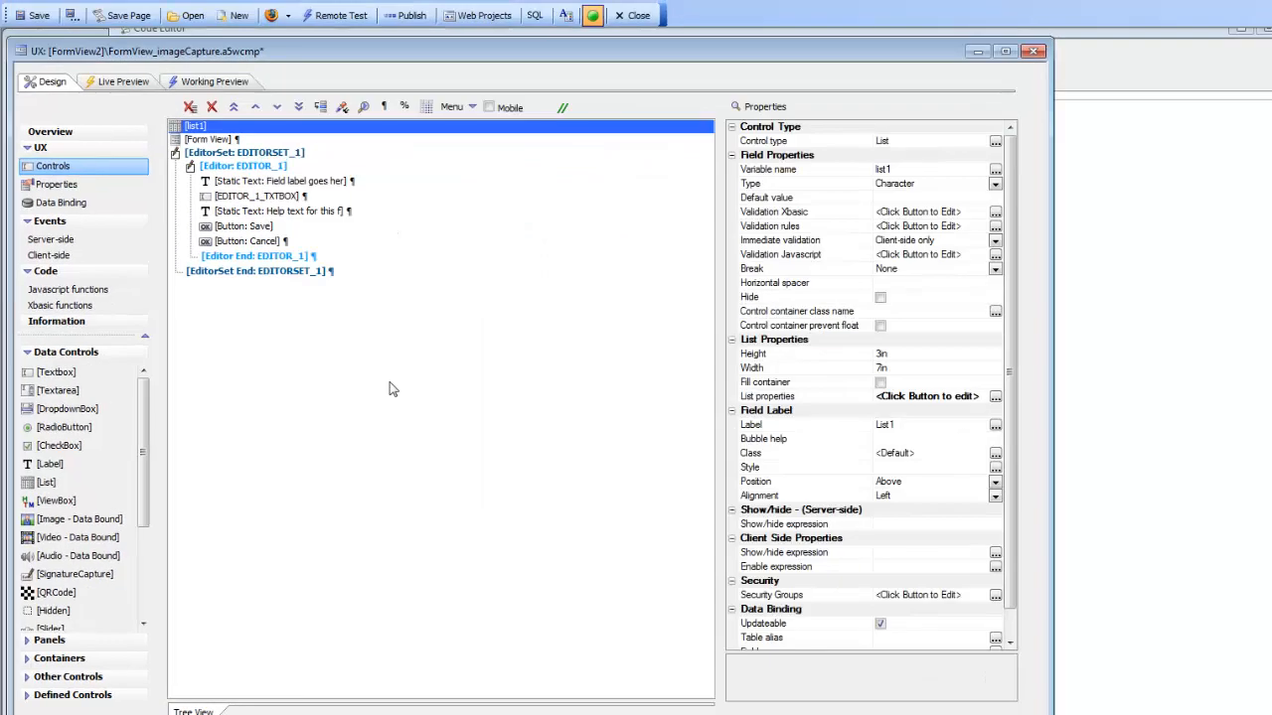
Step: Open the Form View builder's layout and examine its label items
click(206, 142)
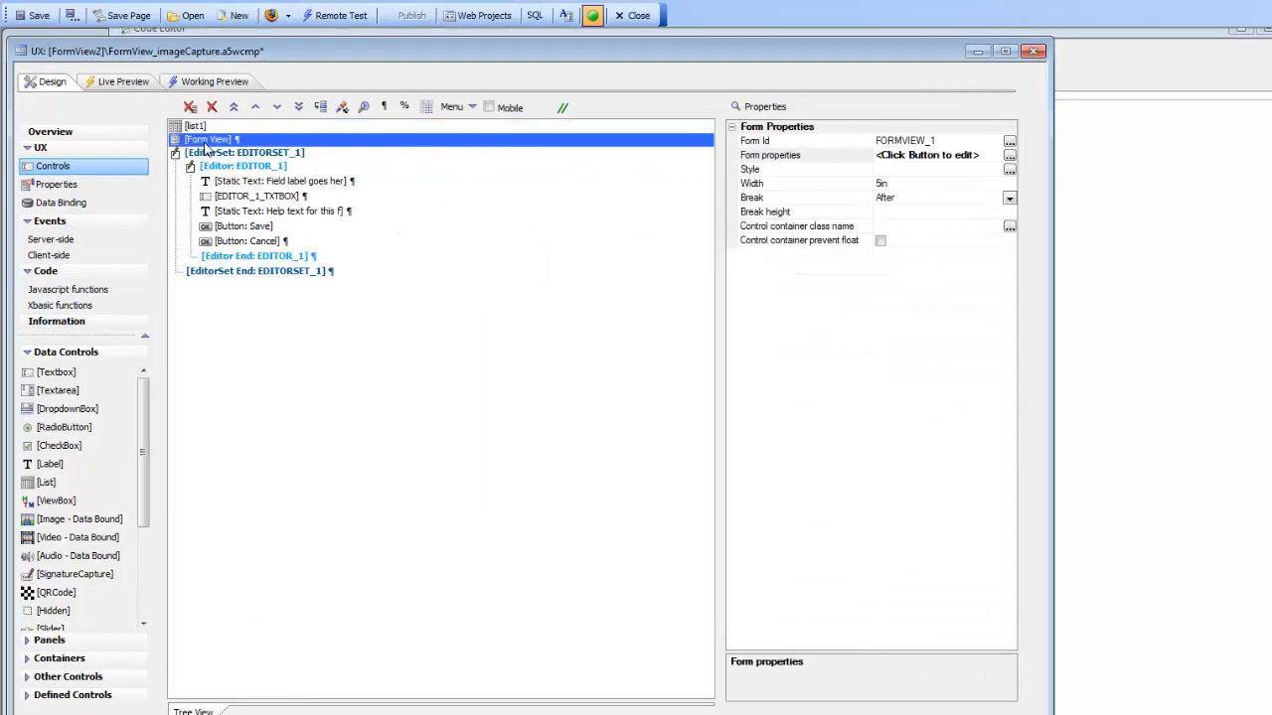
double_click(752, 157)
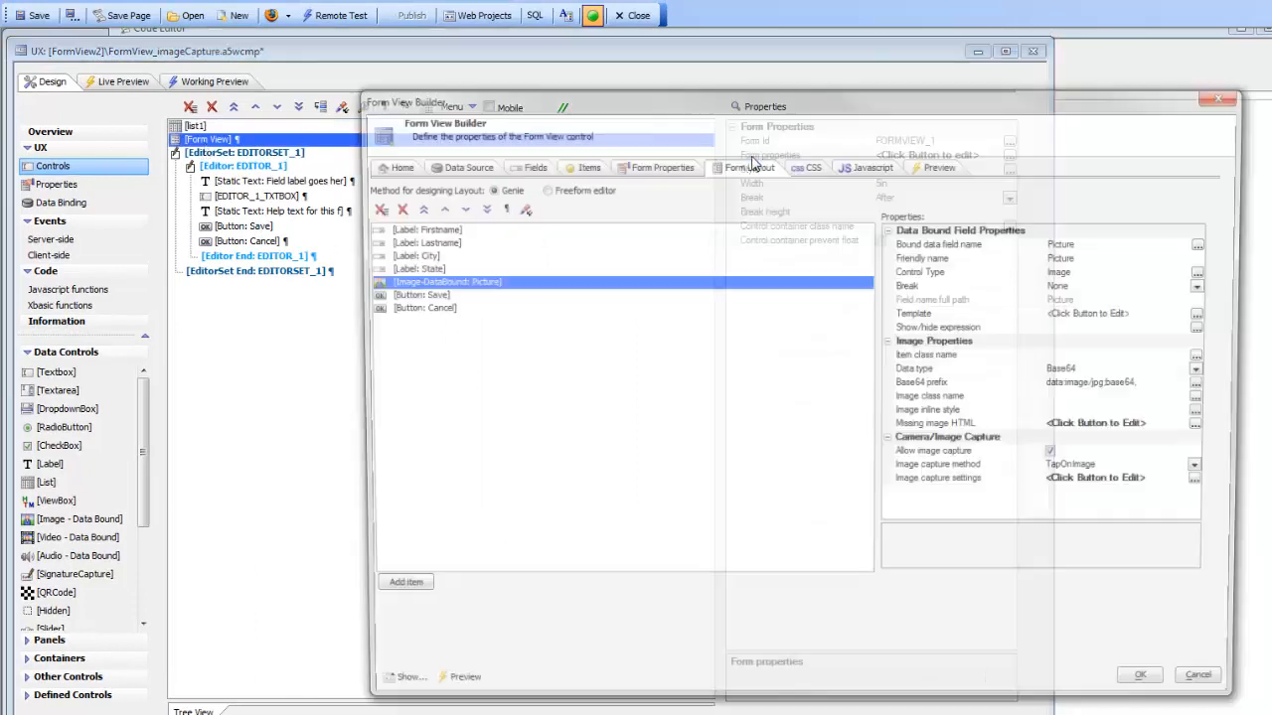
drag(516, 107, 348, 92)
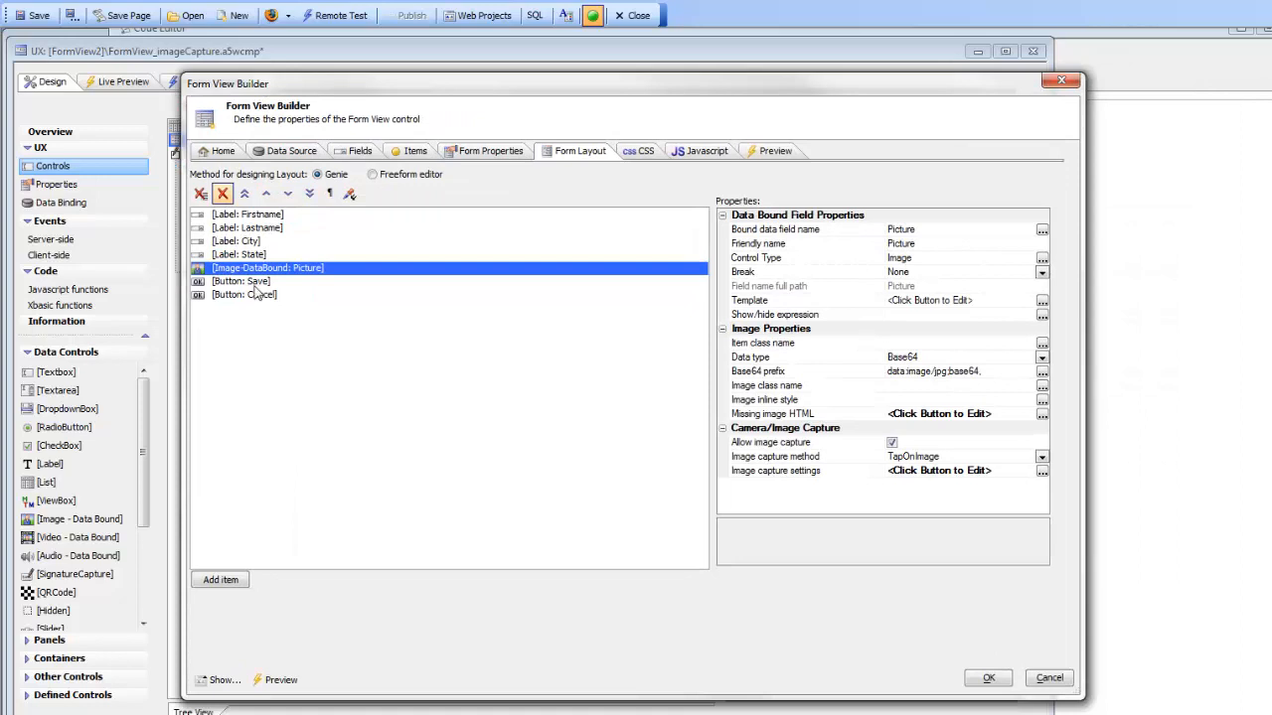
click(252, 217)
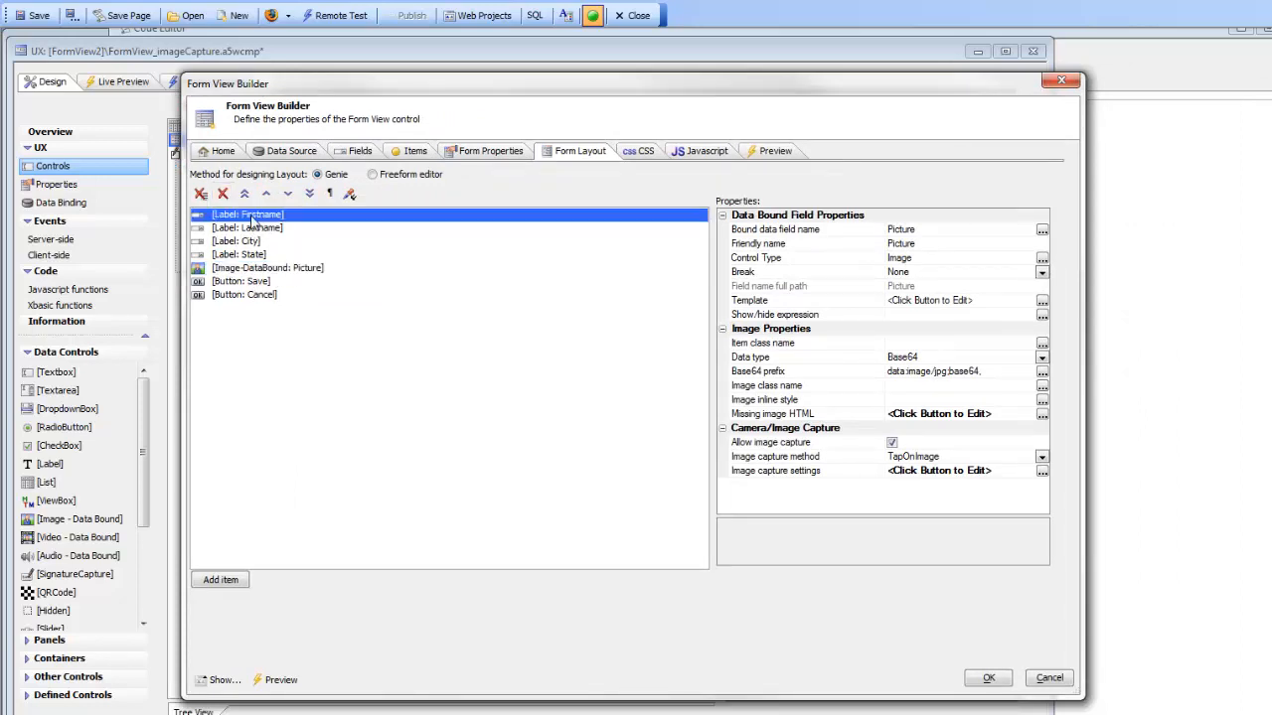
click(264, 233)
drag(258, 244, 258, 255)
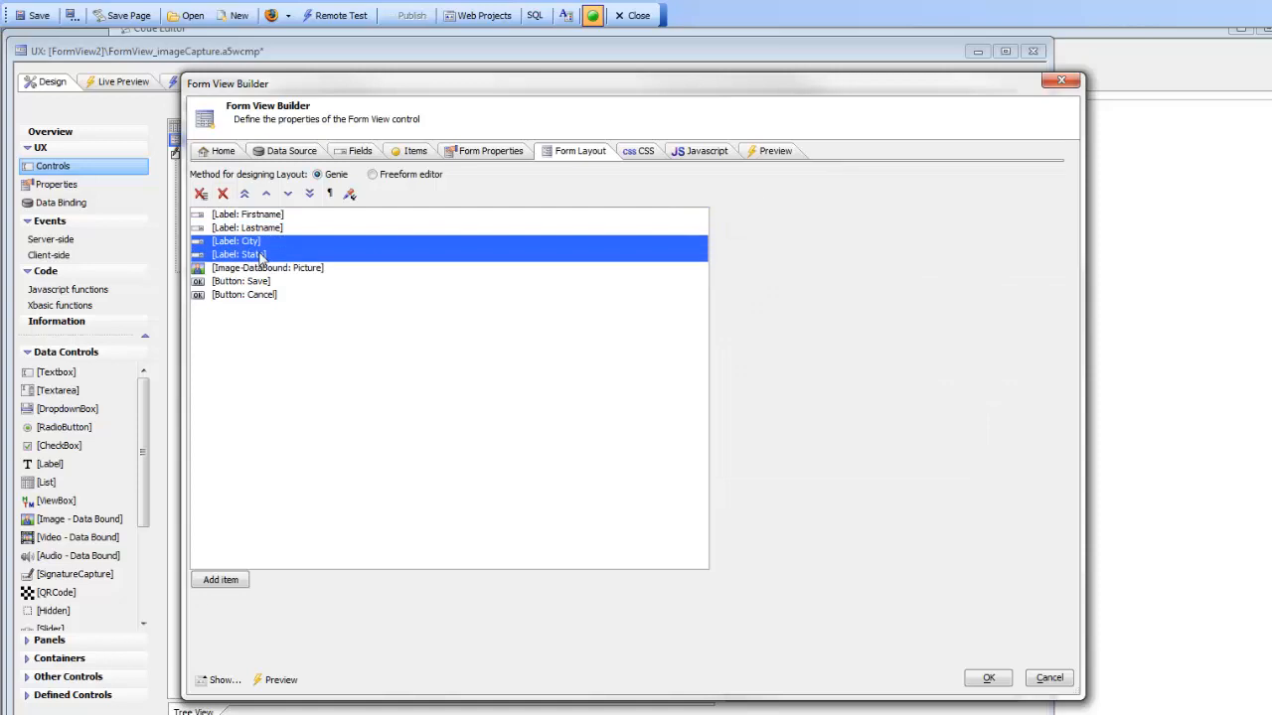
click(259, 255)
click(265, 219)
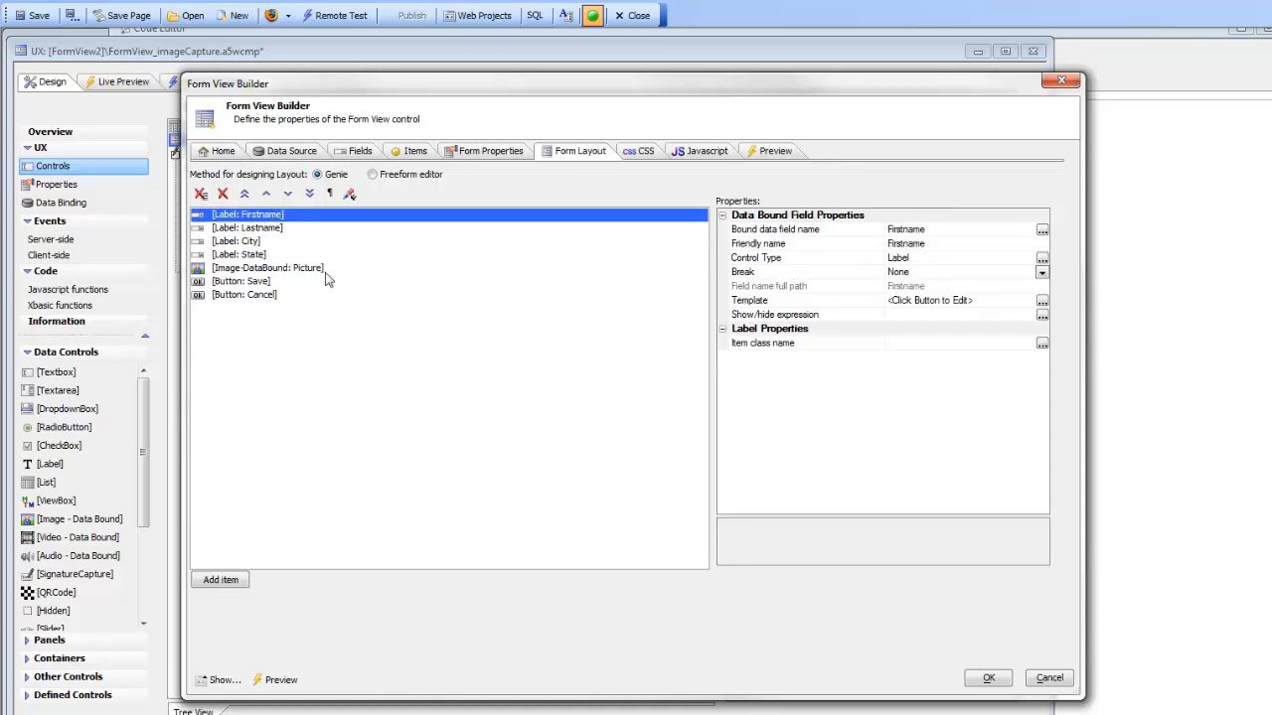
Step: Select the Picture image item in the form layout and review its control type choices without changing them
click(279, 270)
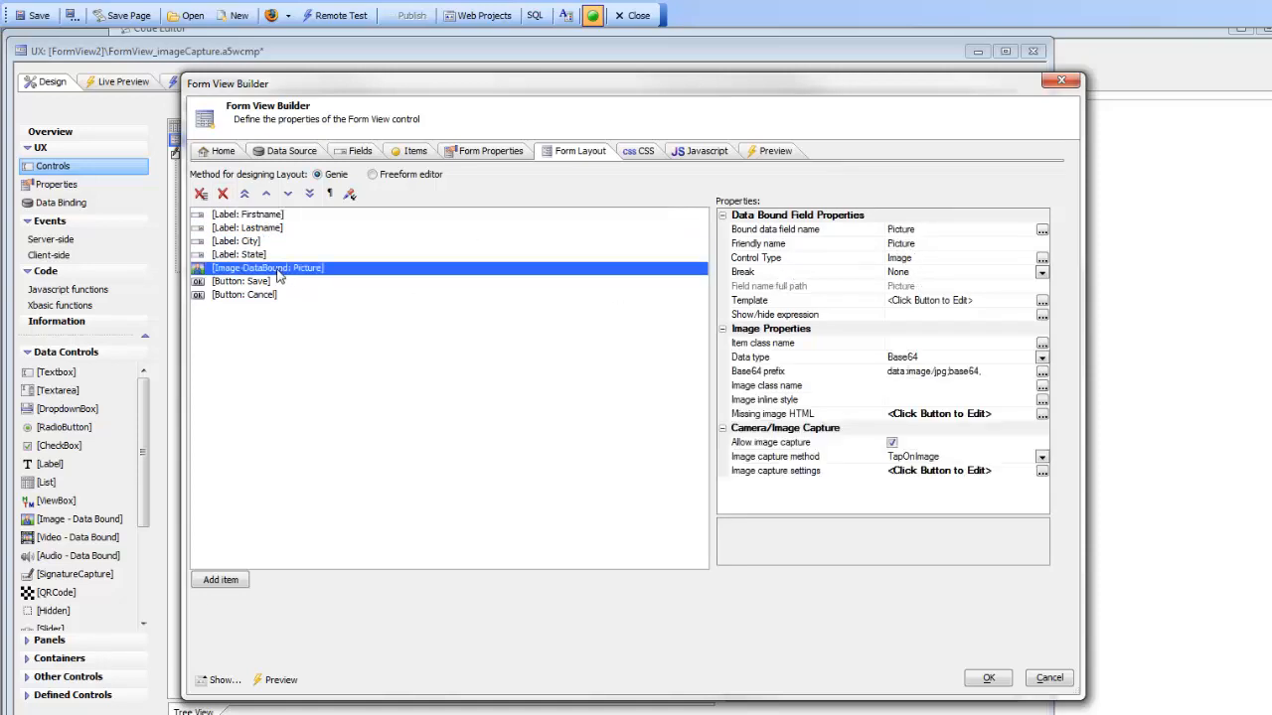
click(1041, 259)
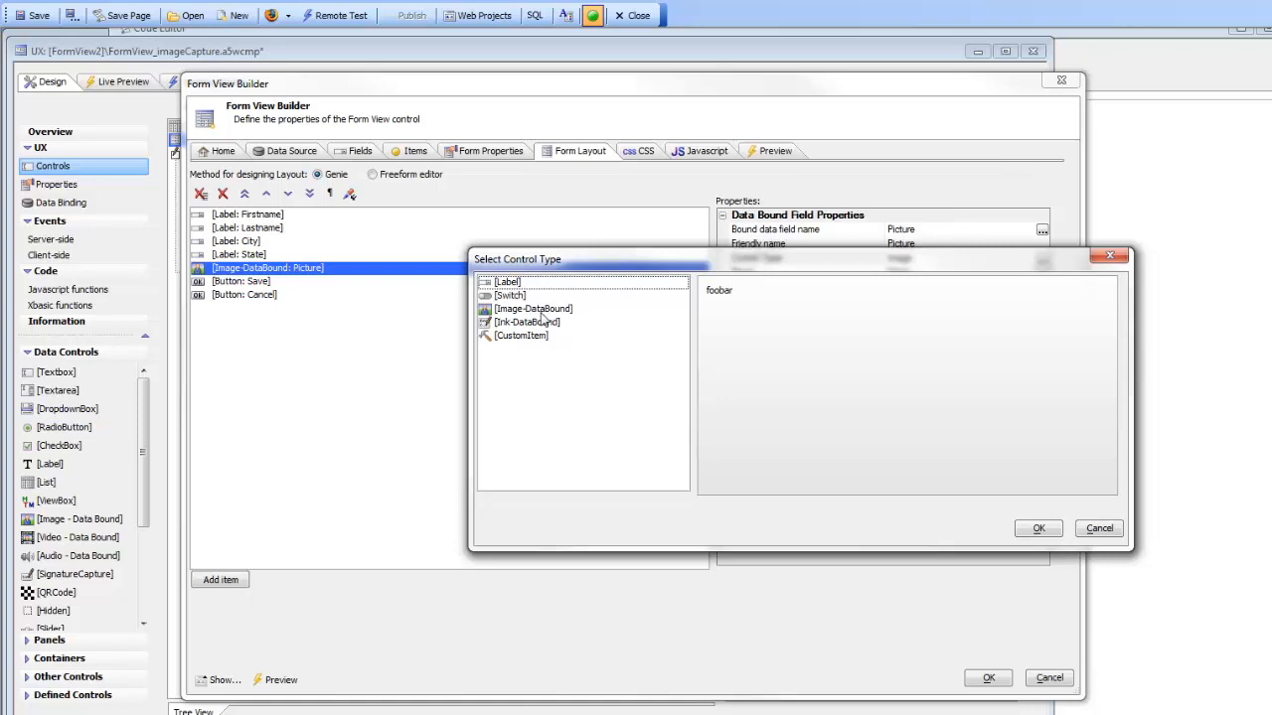
click(1113, 533)
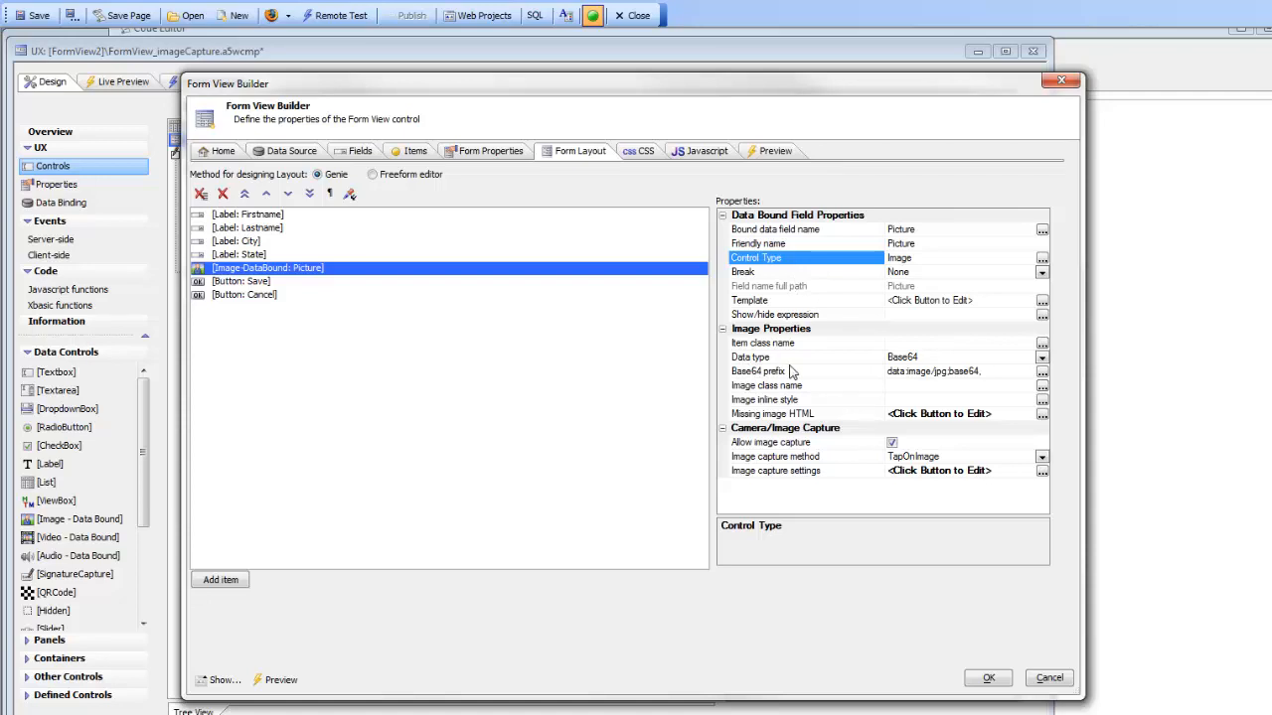
Step: Switch the Picture's data type to Name and back to Base64
click(1041, 356)
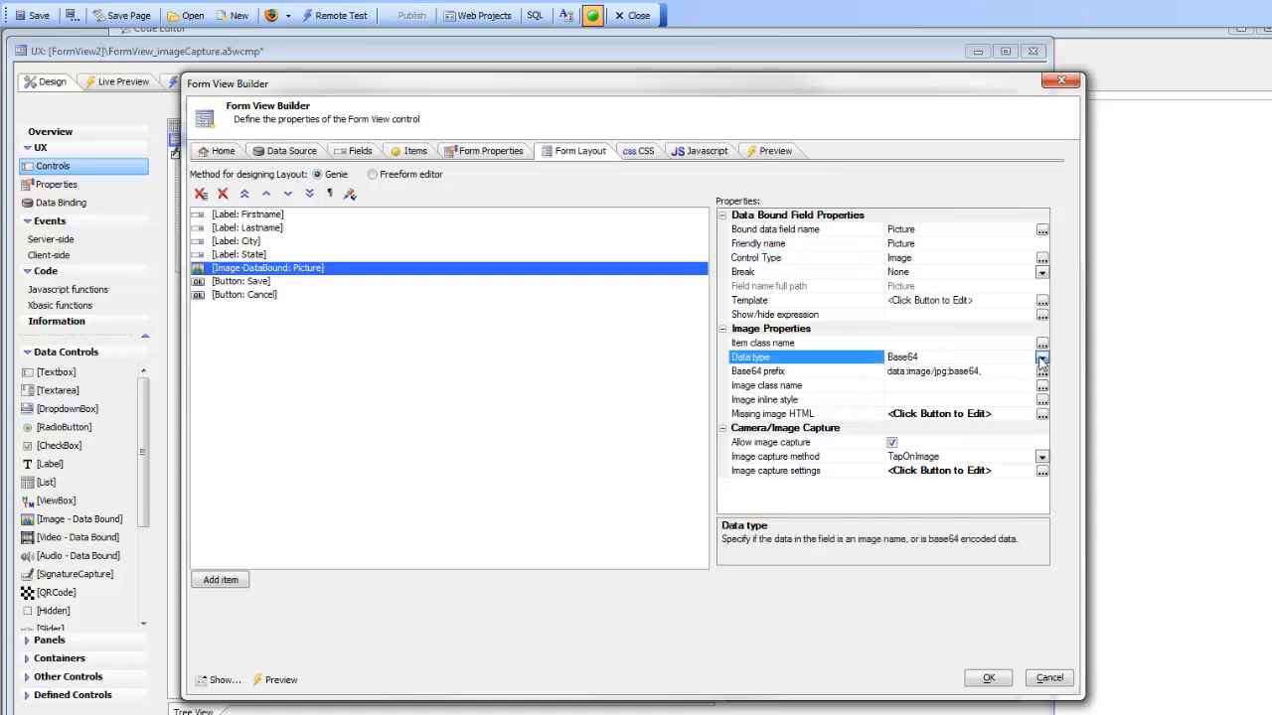
click(1041, 357)
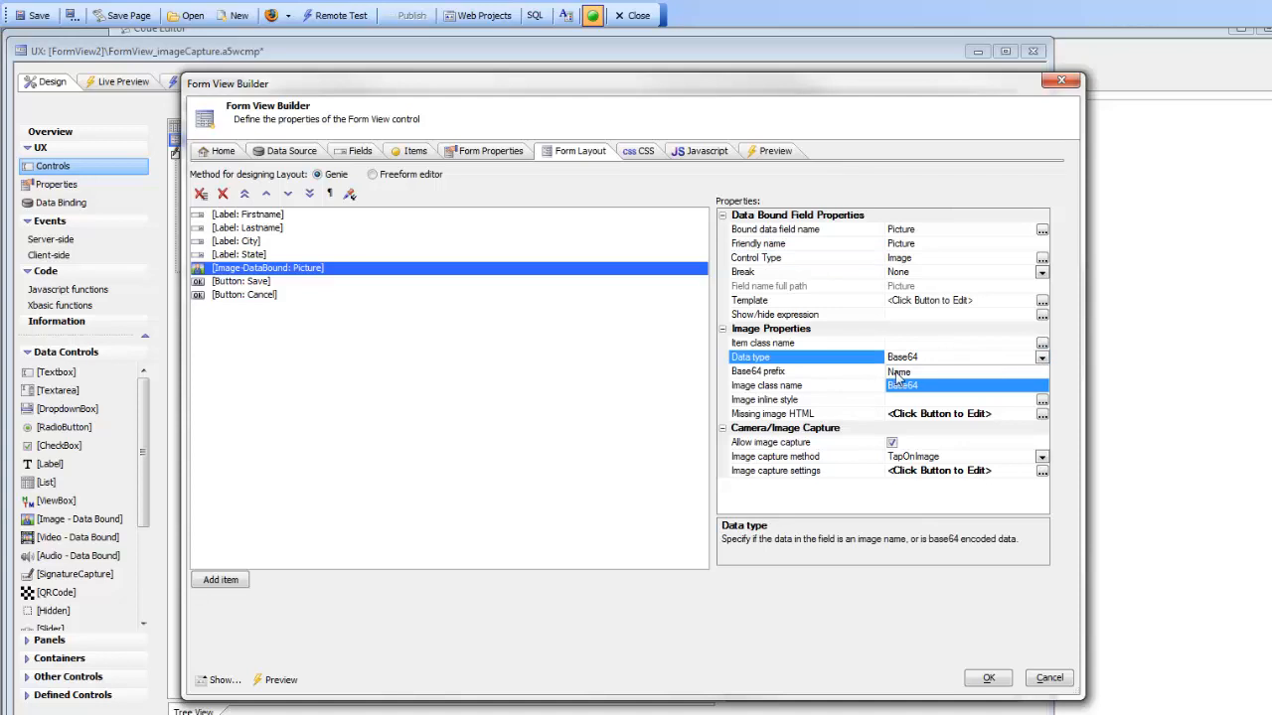
click(905, 372)
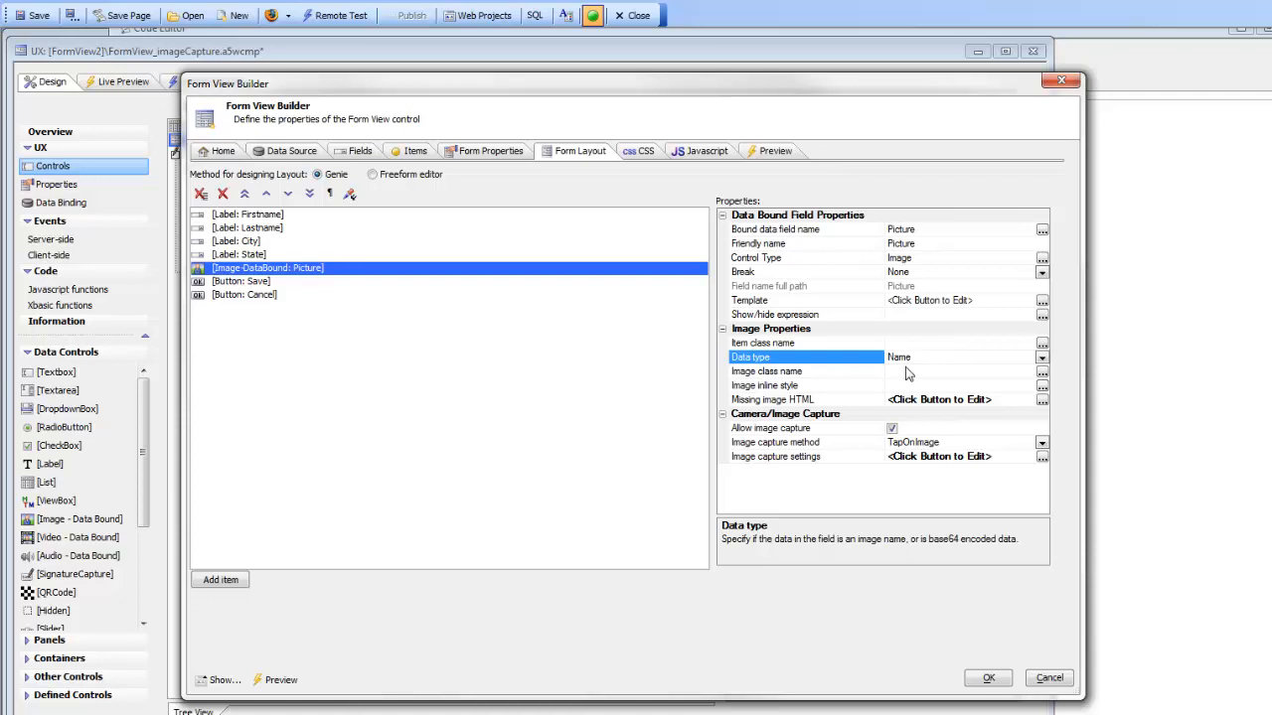
click(1041, 358)
click(1042, 359)
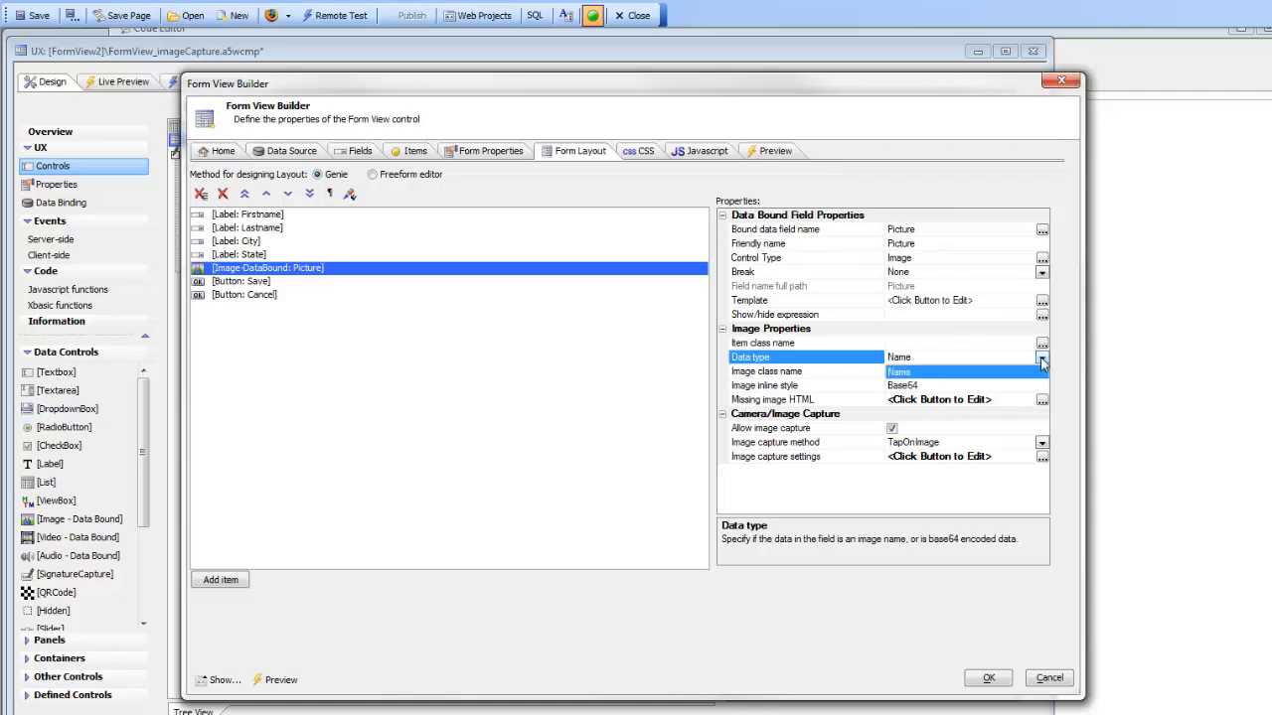
click(906, 388)
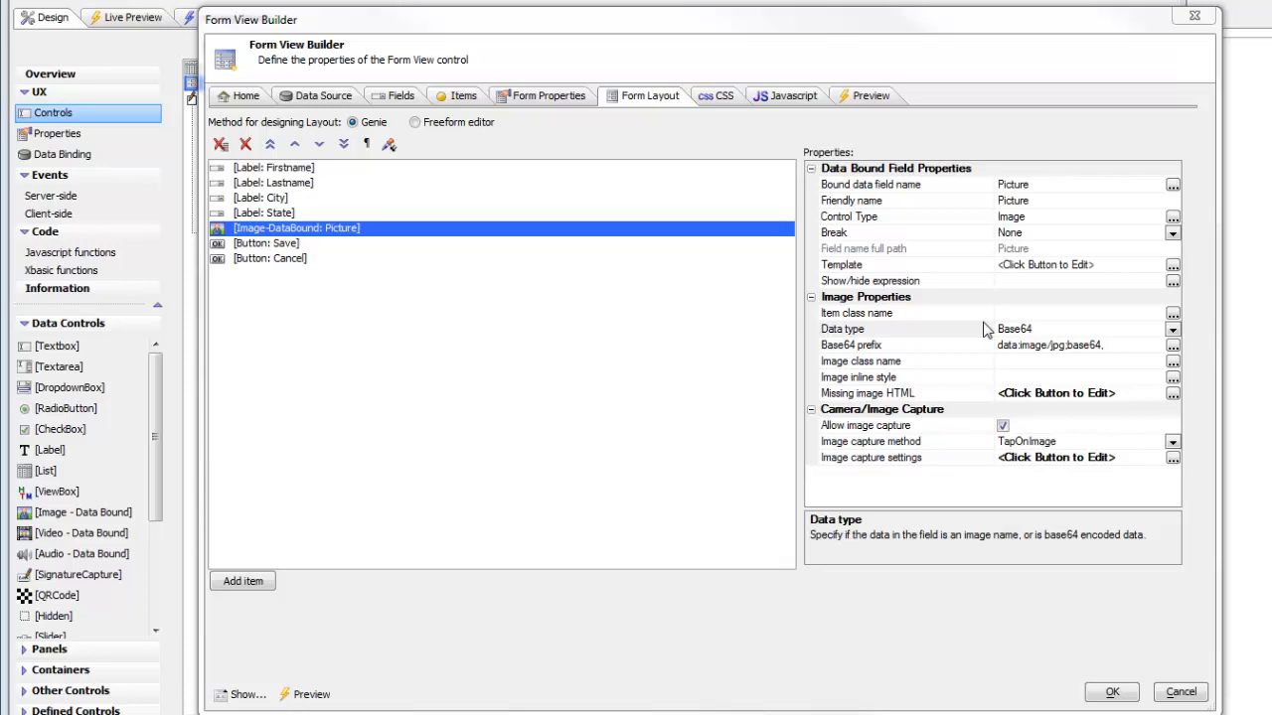
Step: Open the Base64 prefix editor and review the common prefix values, then close it
click(902, 345)
double_click(903, 345)
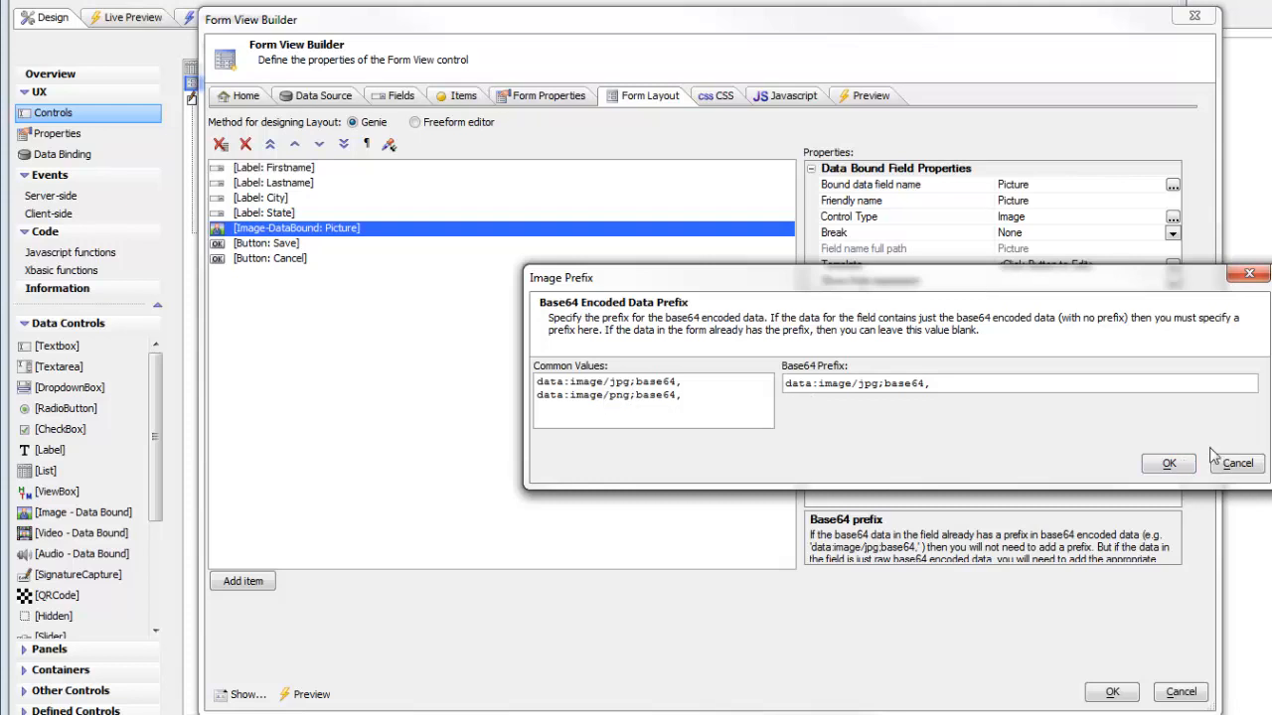
click(1169, 472)
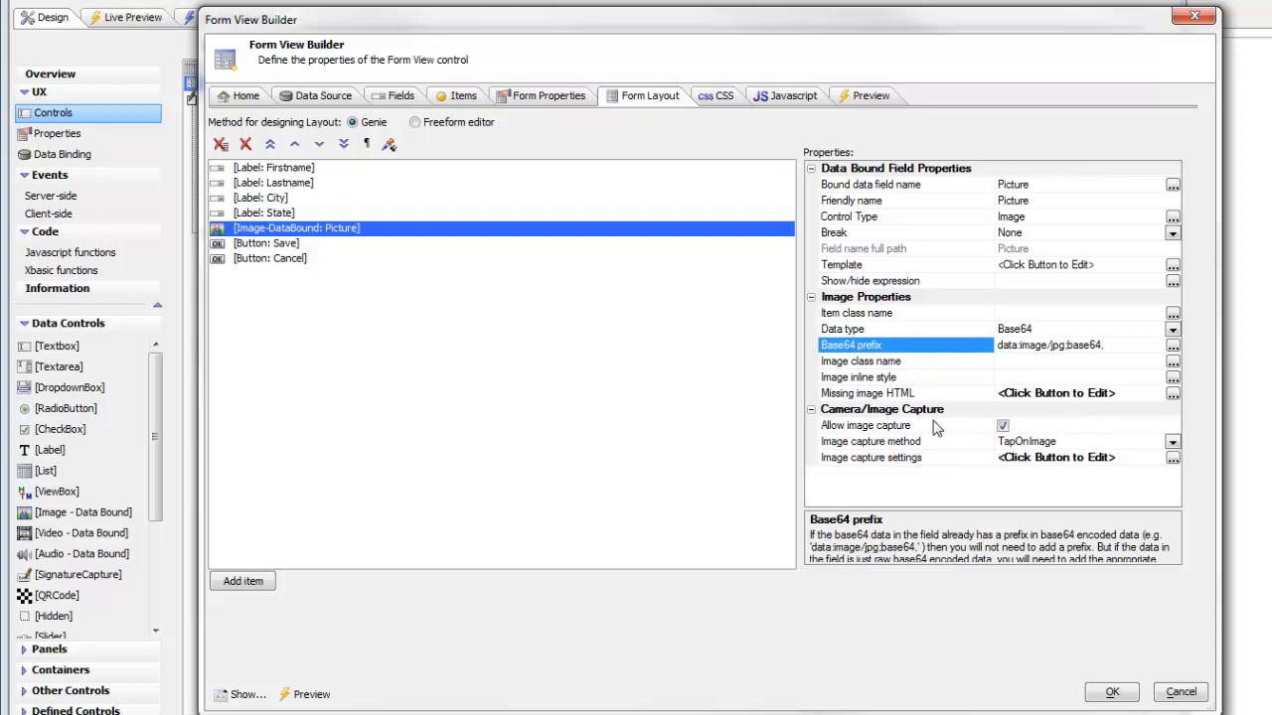
Step: Set the Picture's image capture method to TapOnAButton
click(875, 395)
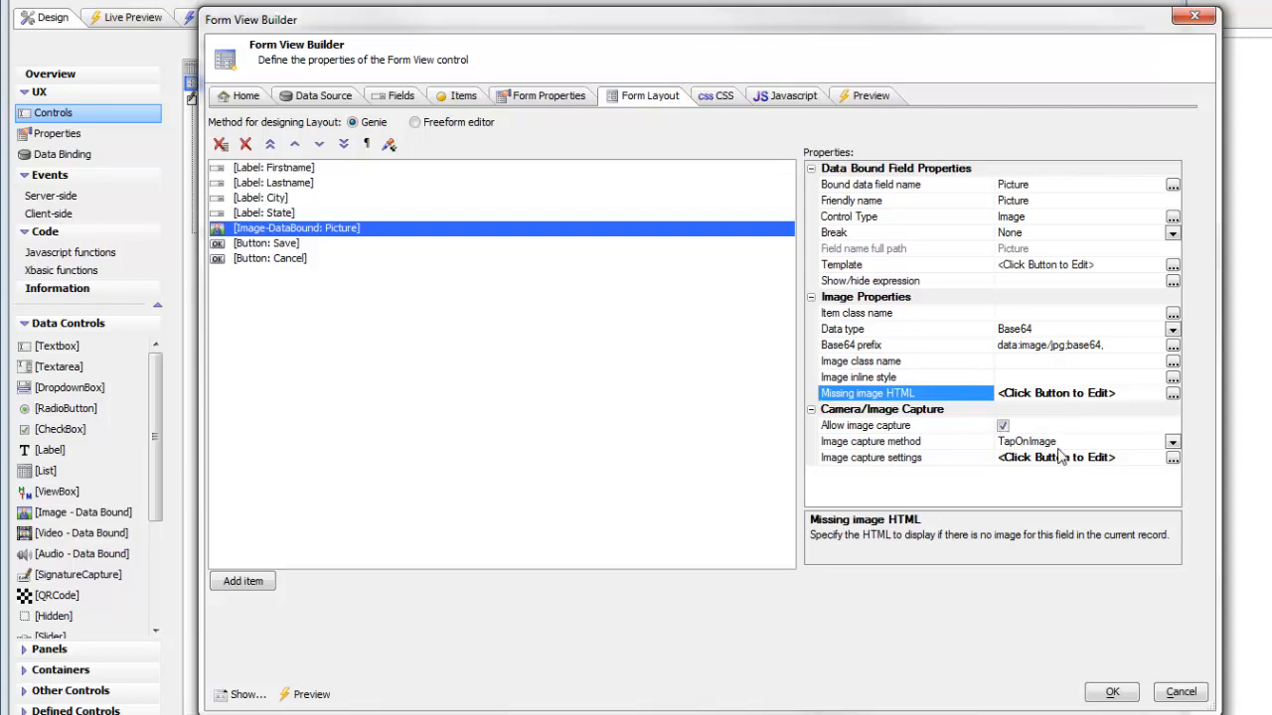
click(1174, 441)
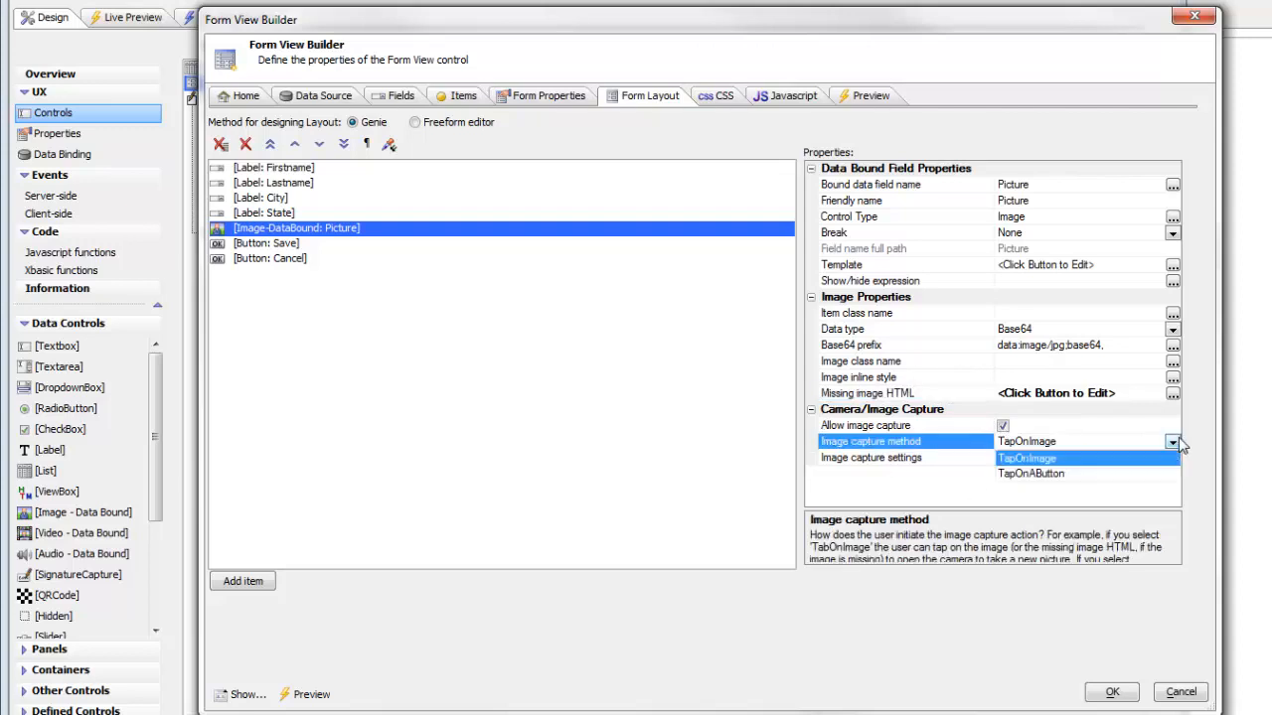
click(1024, 475)
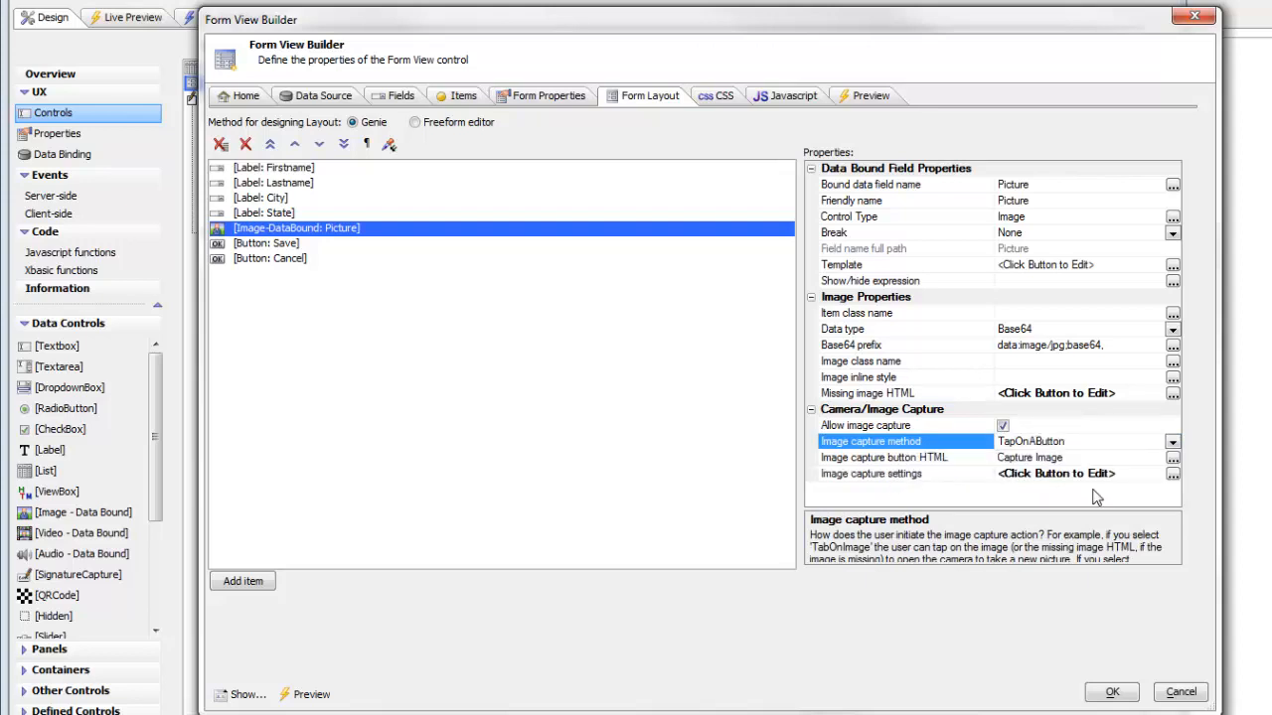
Step: Open the image capture settings and compare the PhoneGap and HTML5 capture method options, leaving HTML5
double_click(894, 474)
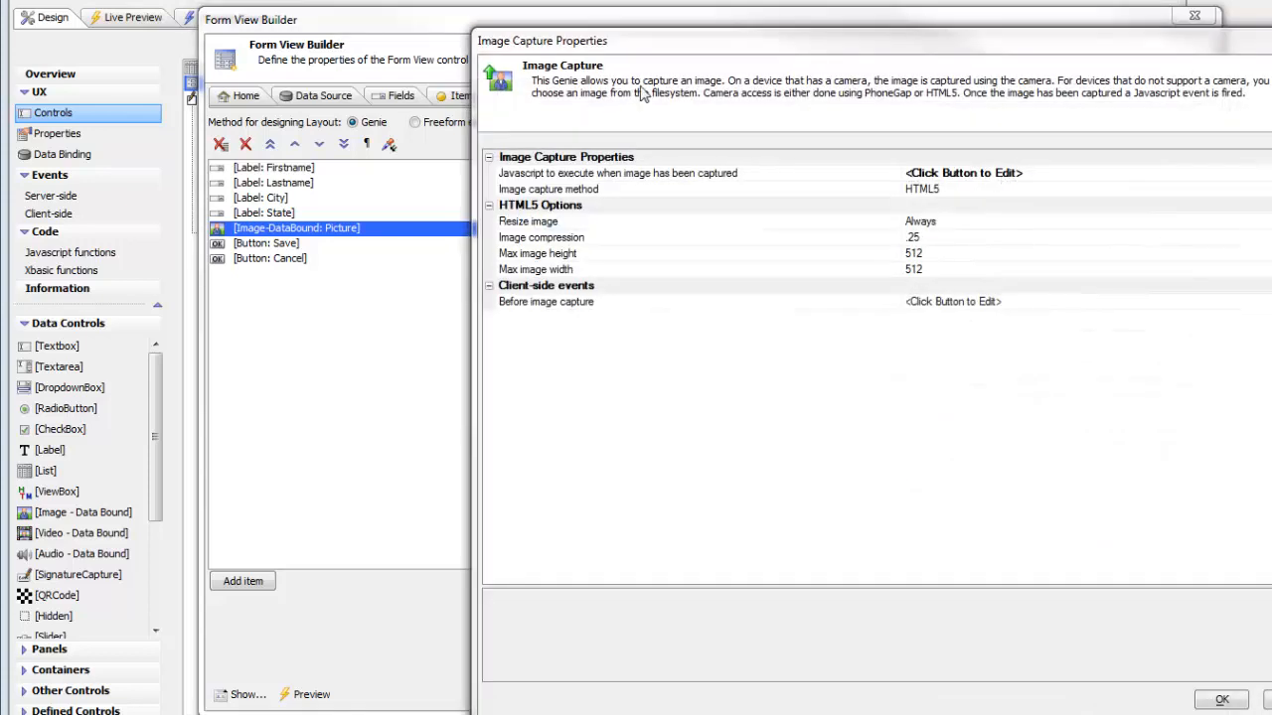
drag(700, 49, 468, 44)
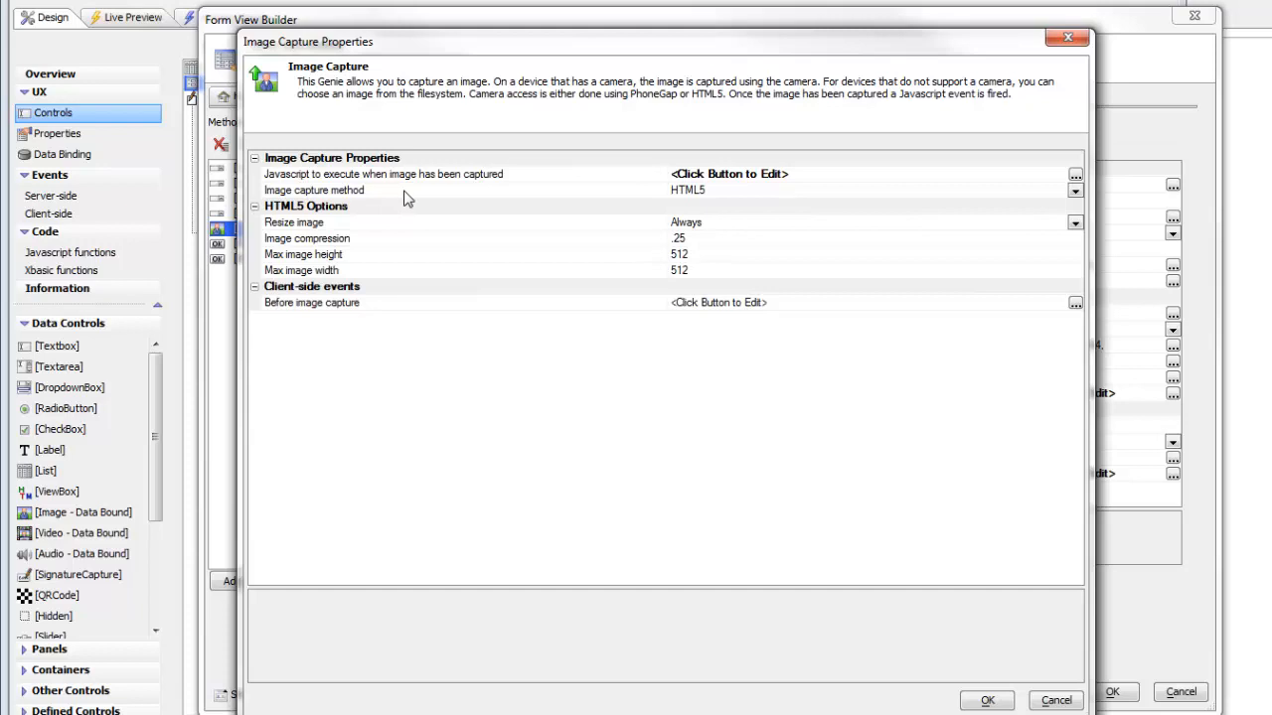
double_click(405, 193)
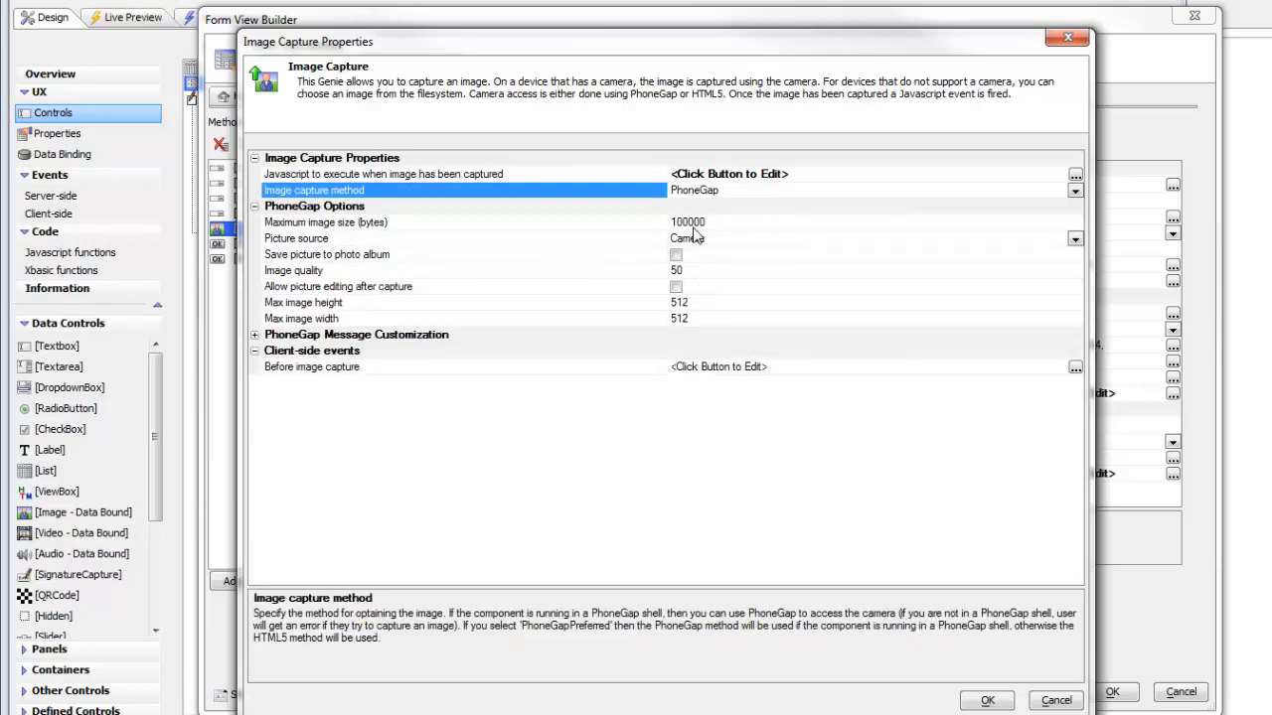
double_click(544, 195)
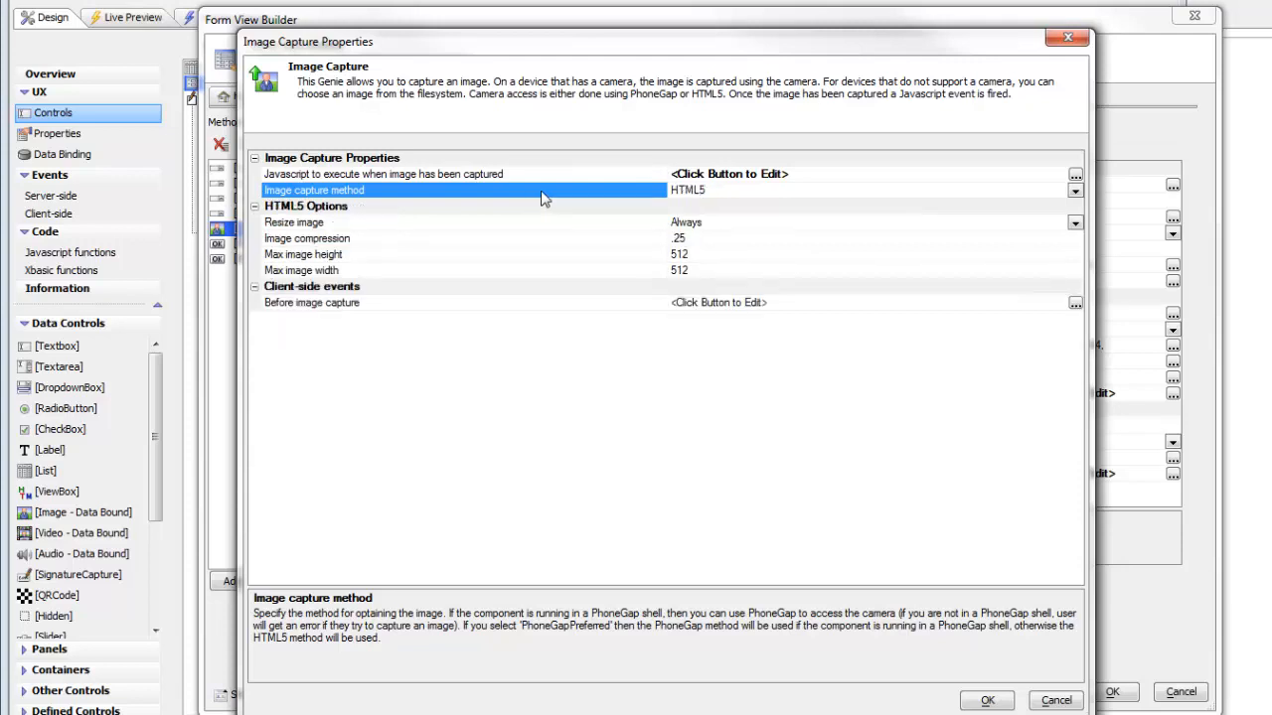
Step: Review the JavaScript template run after an image is captured, then close the capture settings and Form View Builder
double_click(617, 175)
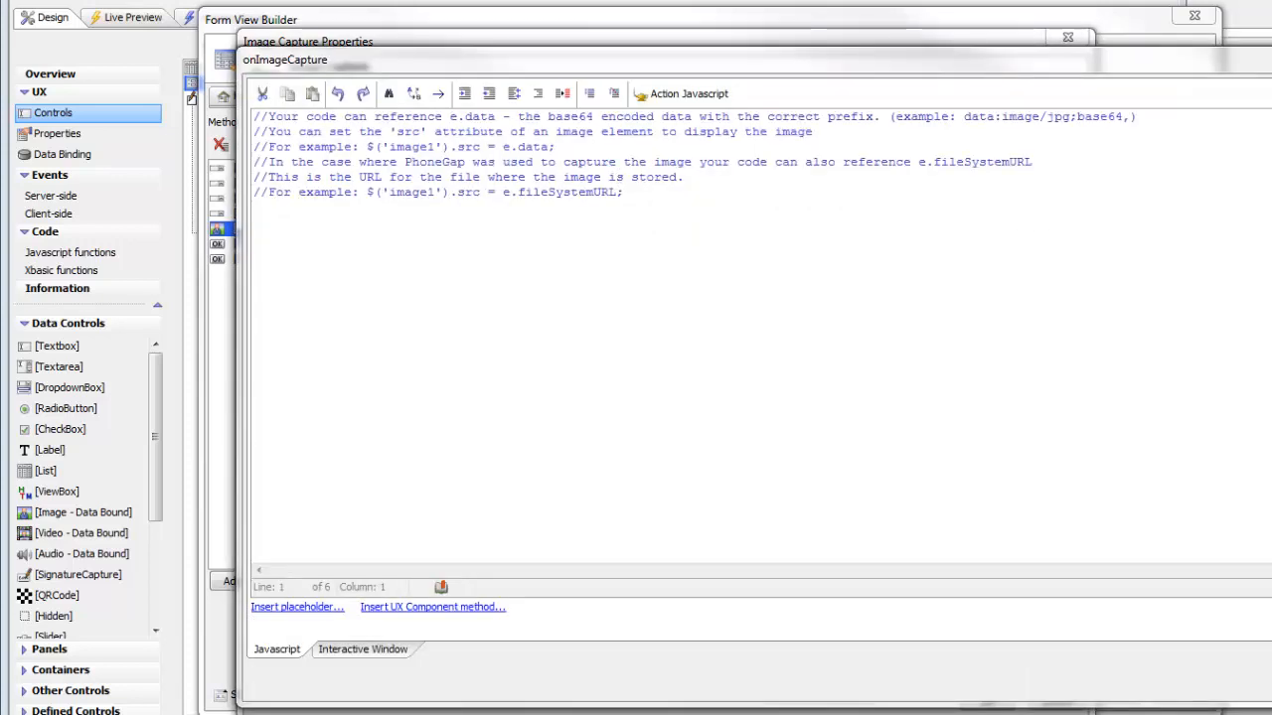
click(1270, 688)
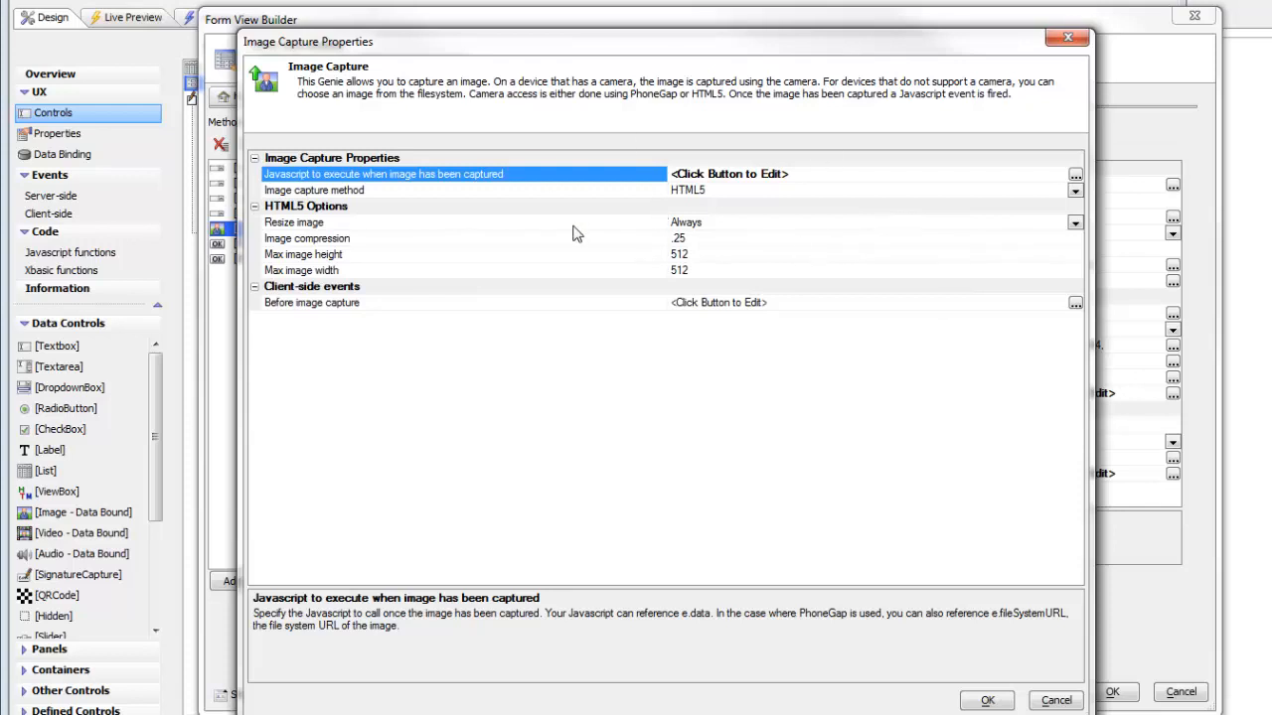
click(983, 701)
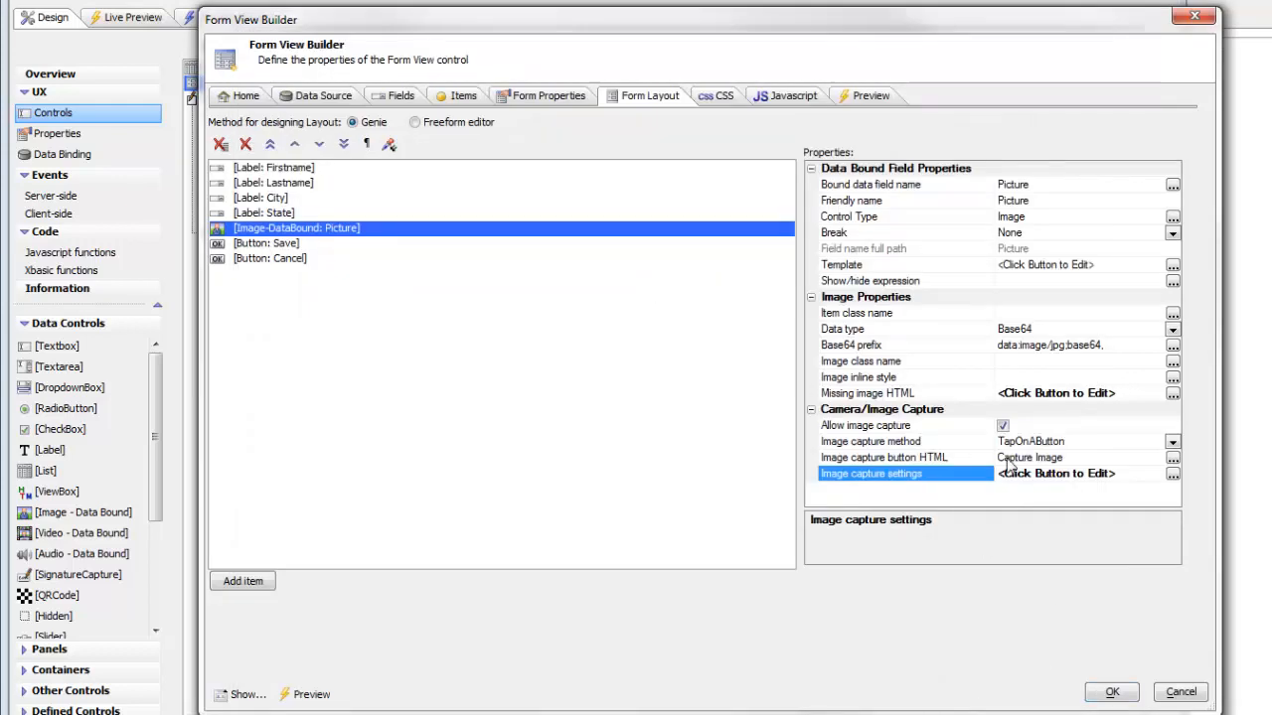
click(1110, 693)
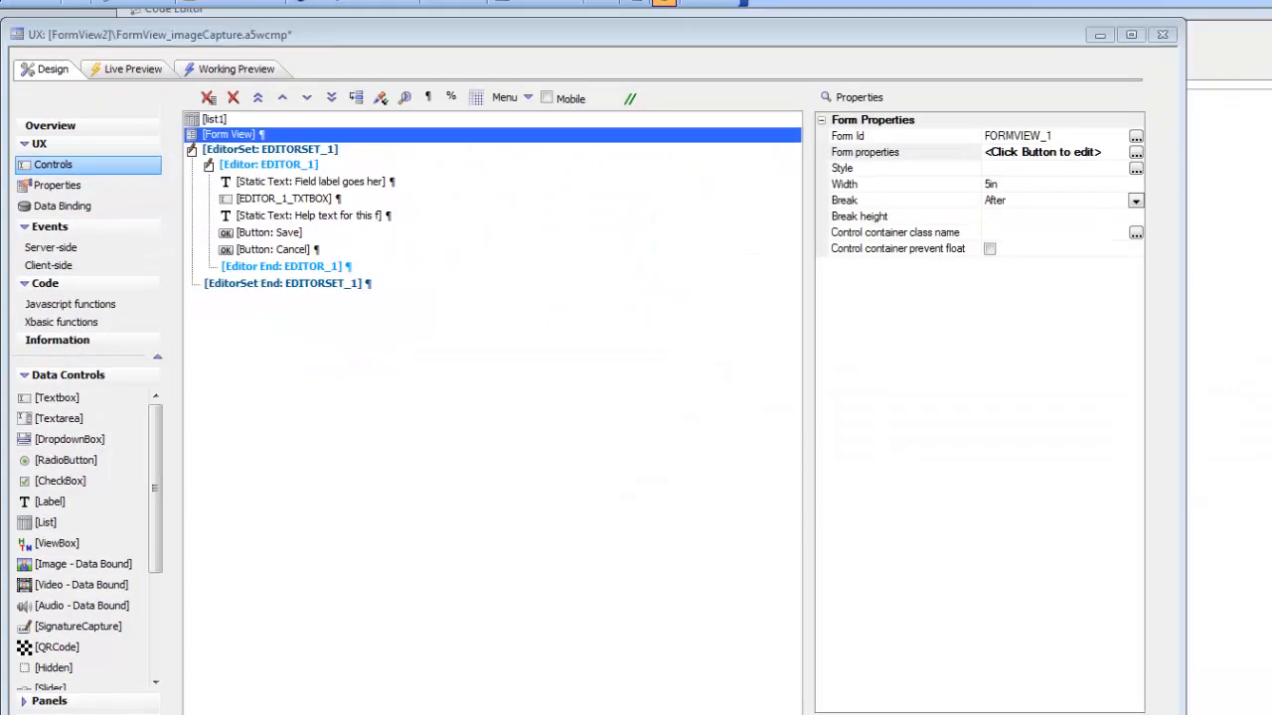
Step: Open the Working Preview, capture an image from a file for the first record and save it
click(228, 89)
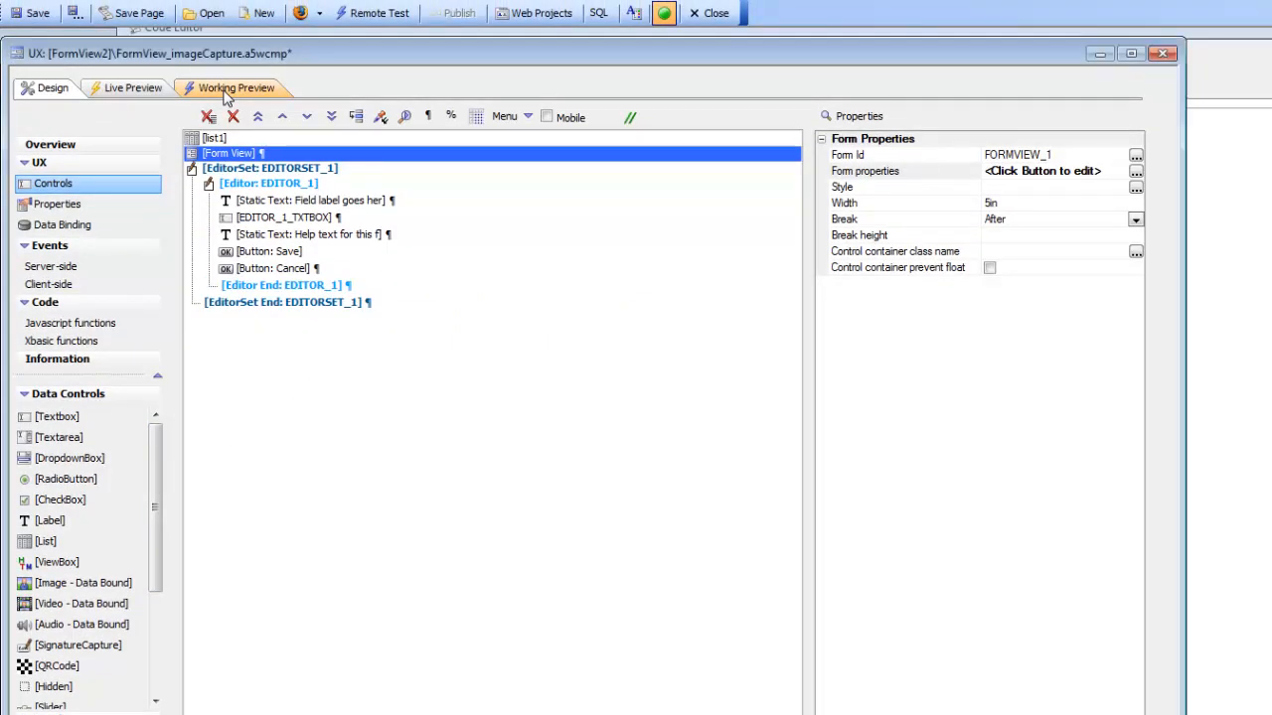
click(186, 223)
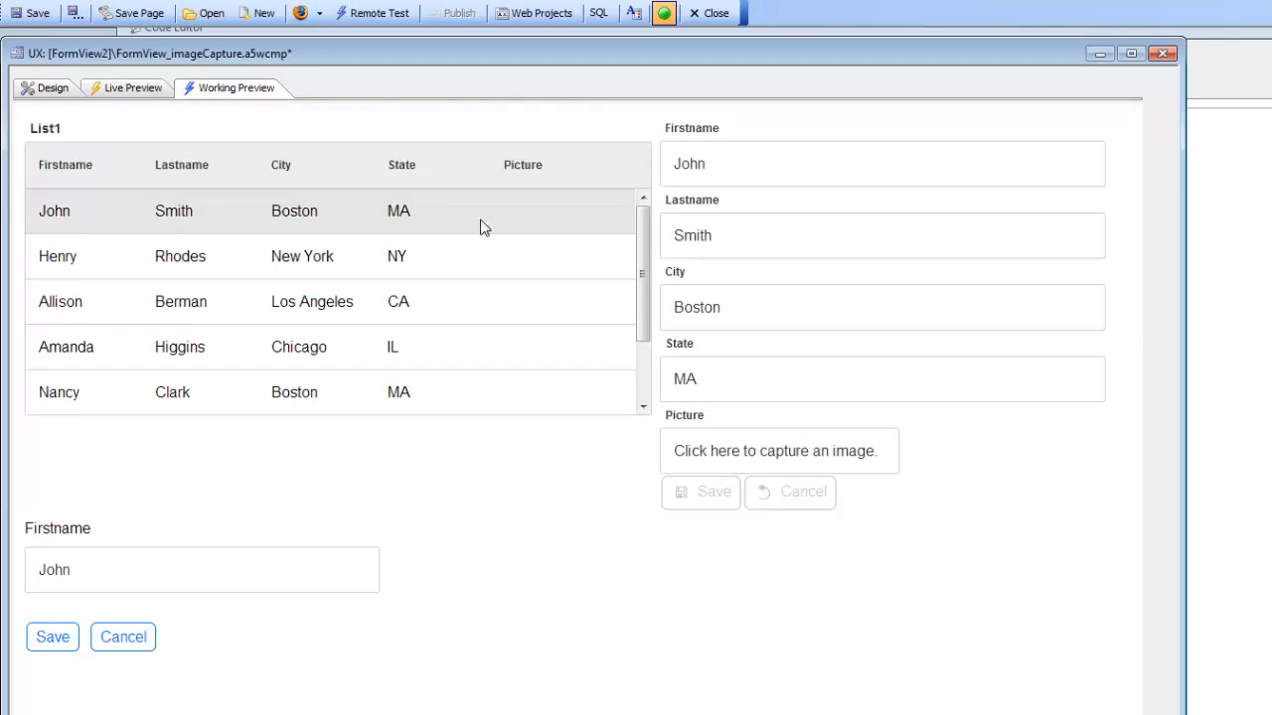
click(720, 451)
double_click(782, 495)
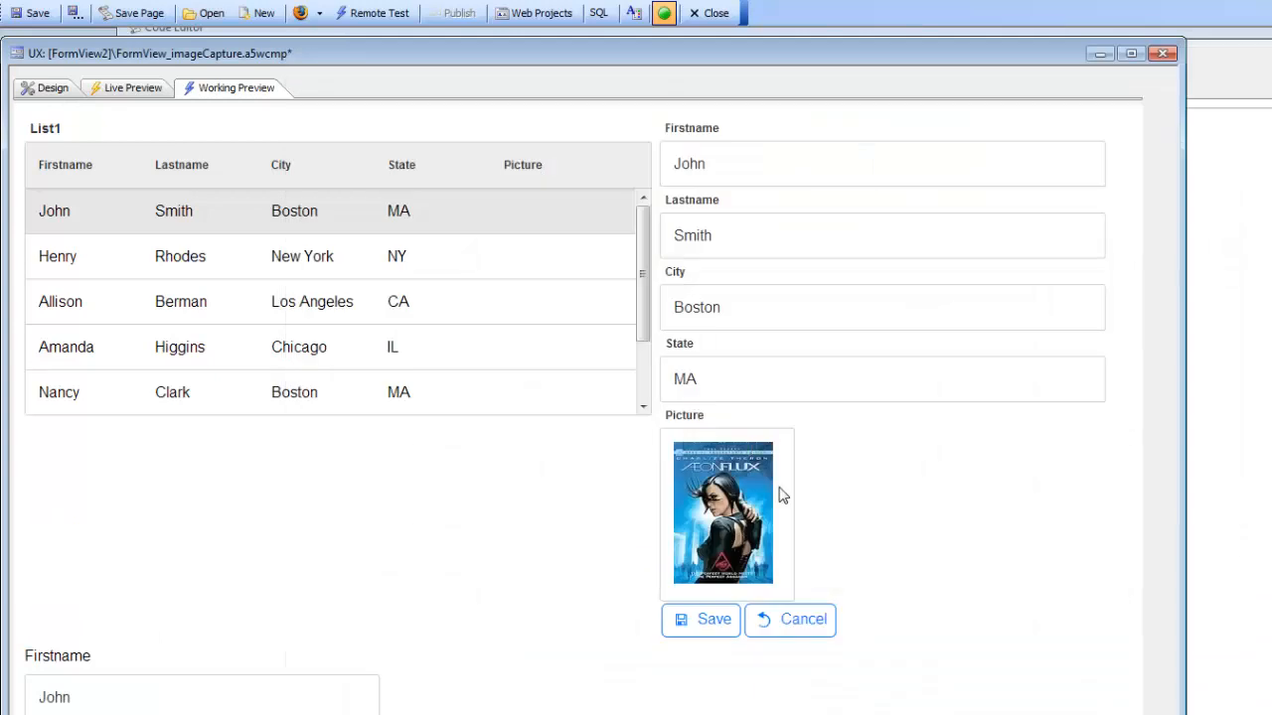
click(707, 626)
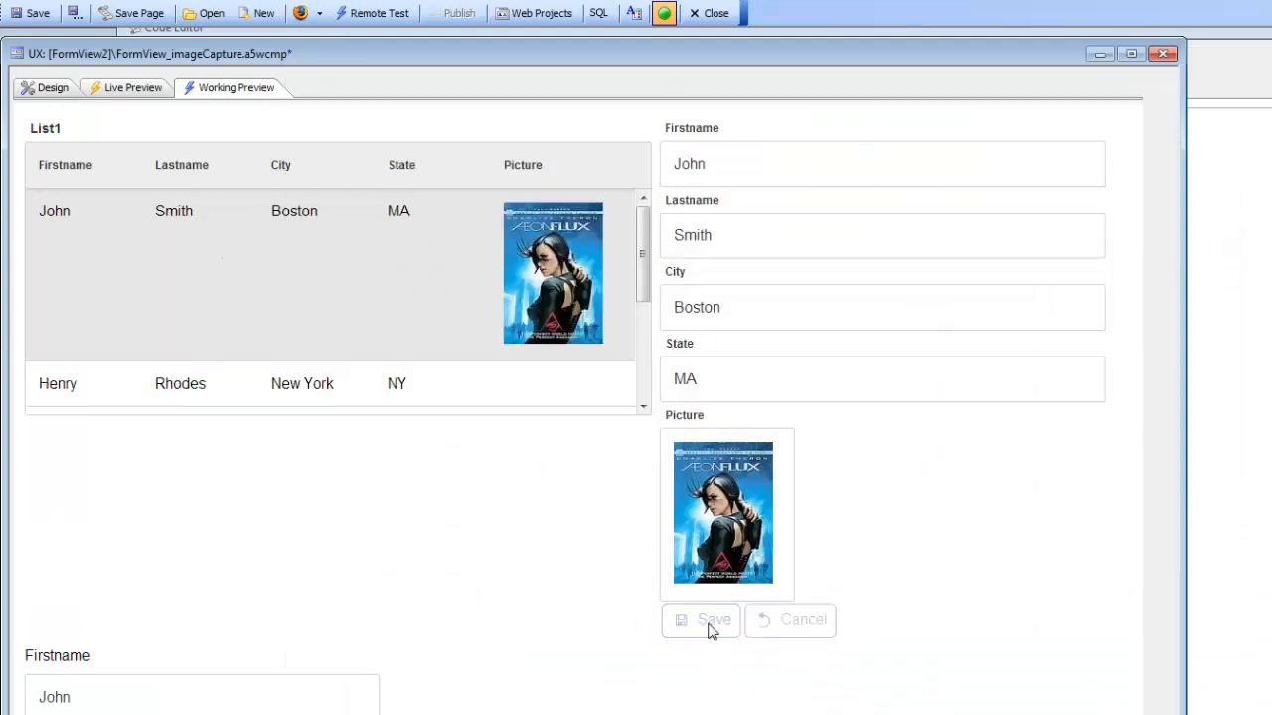
Step: Reopen the Form View Builder and set the Picture's image capture method to TapOnAButton
click(47, 92)
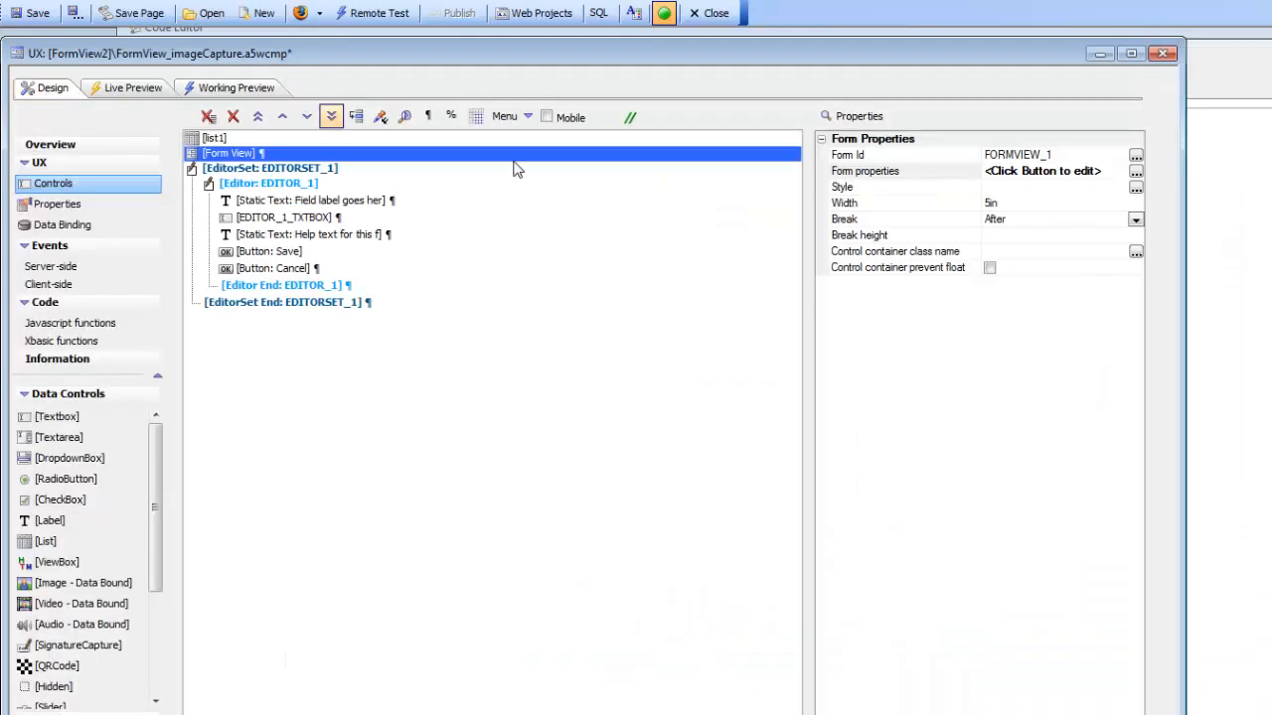
double_click(847, 177)
drag(583, 107, 358, 66)
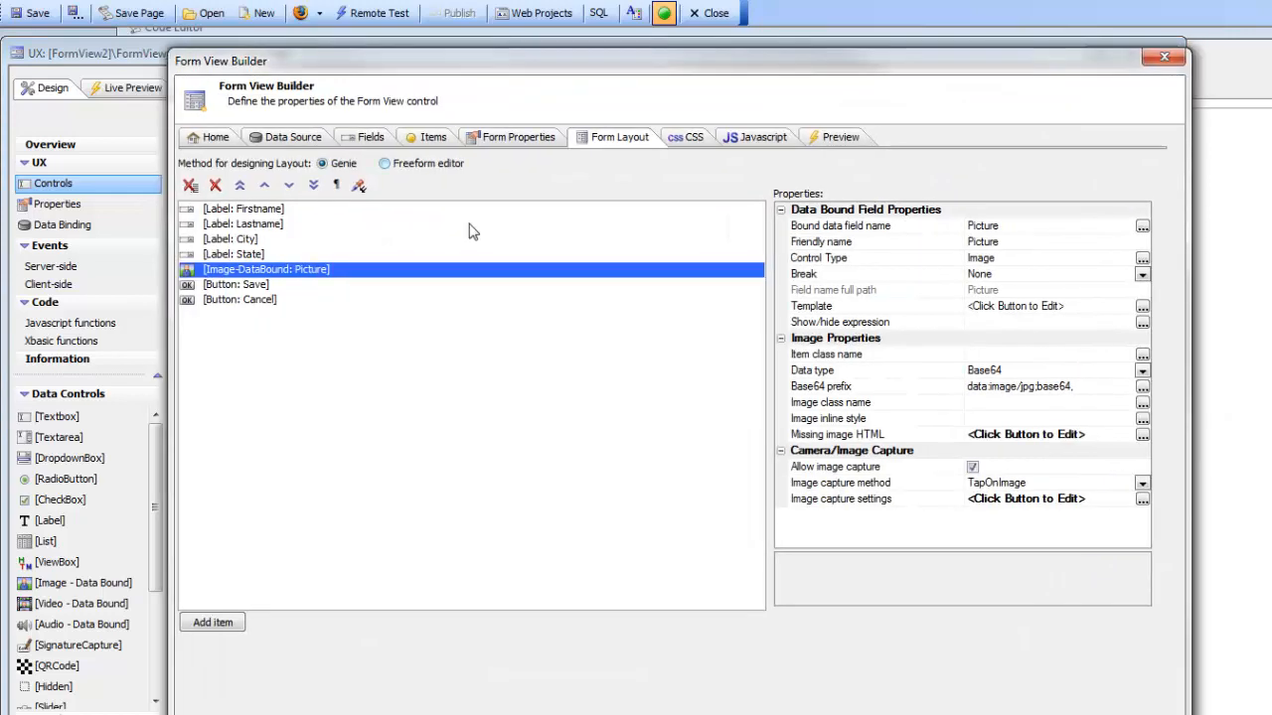
double_click(918, 484)
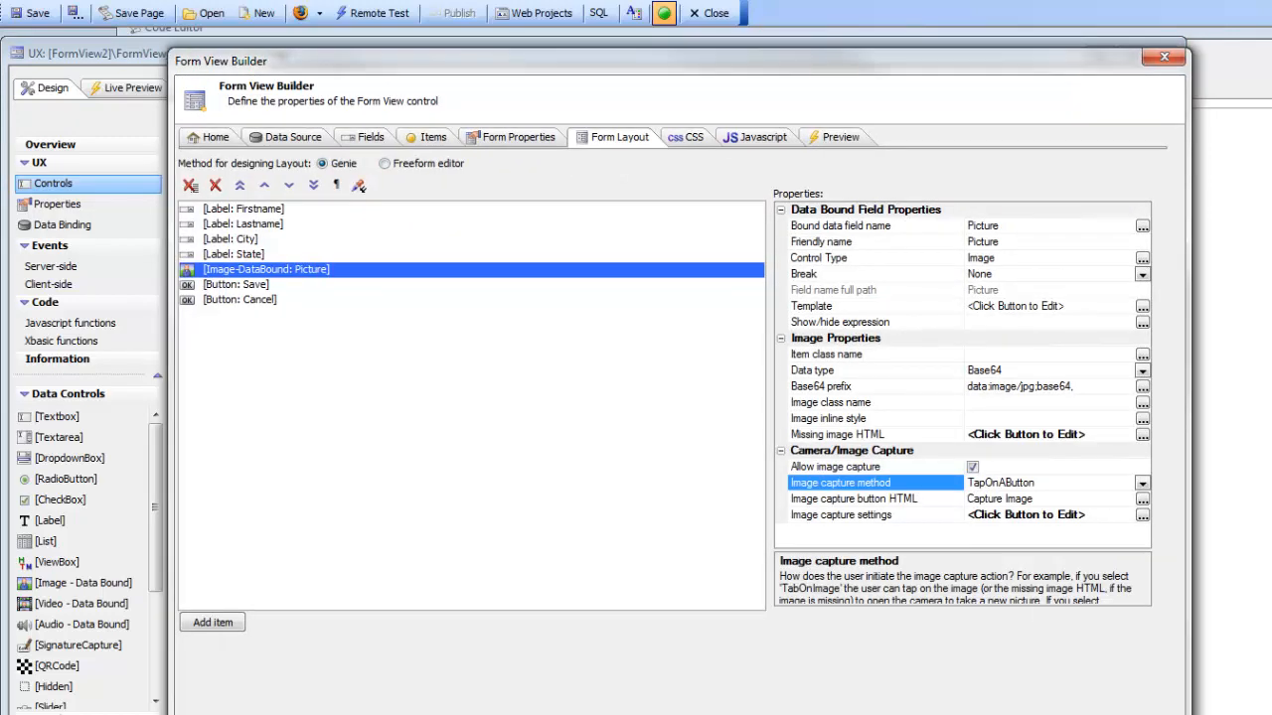
key(Return)
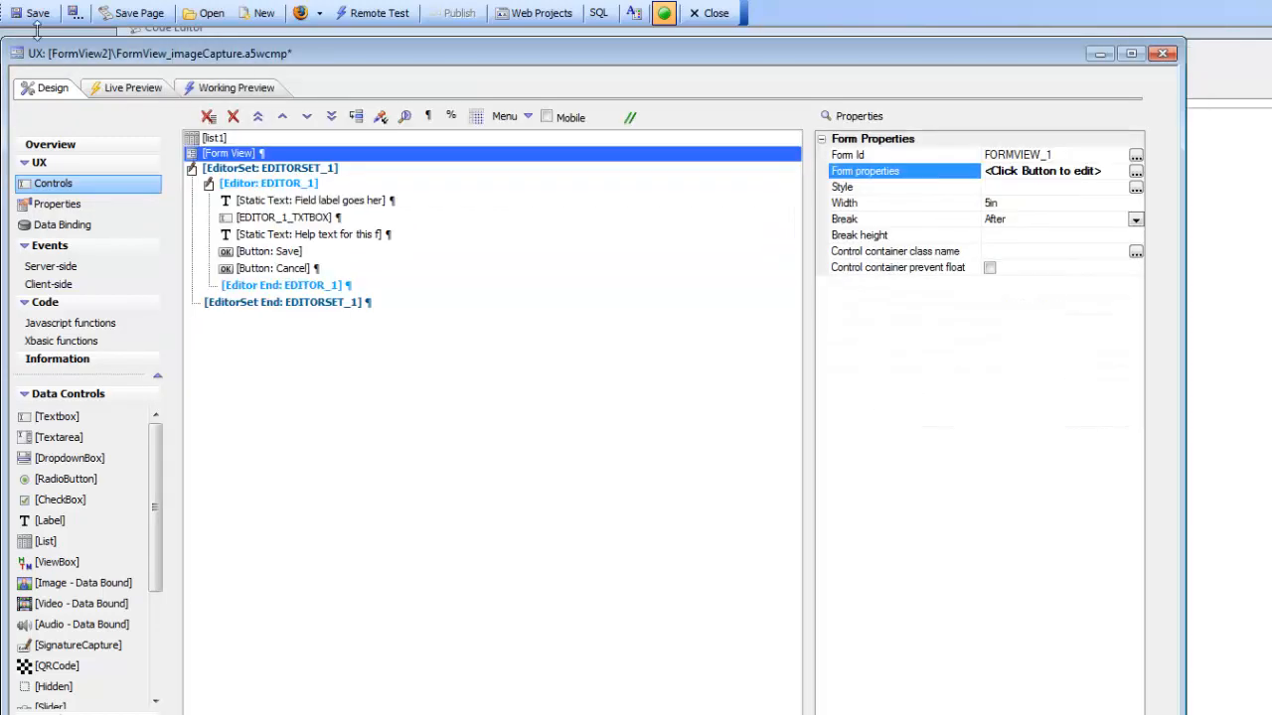
Step: Save the component and reload the Working Preview with the first record selected
click(42, 20)
click(243, 90)
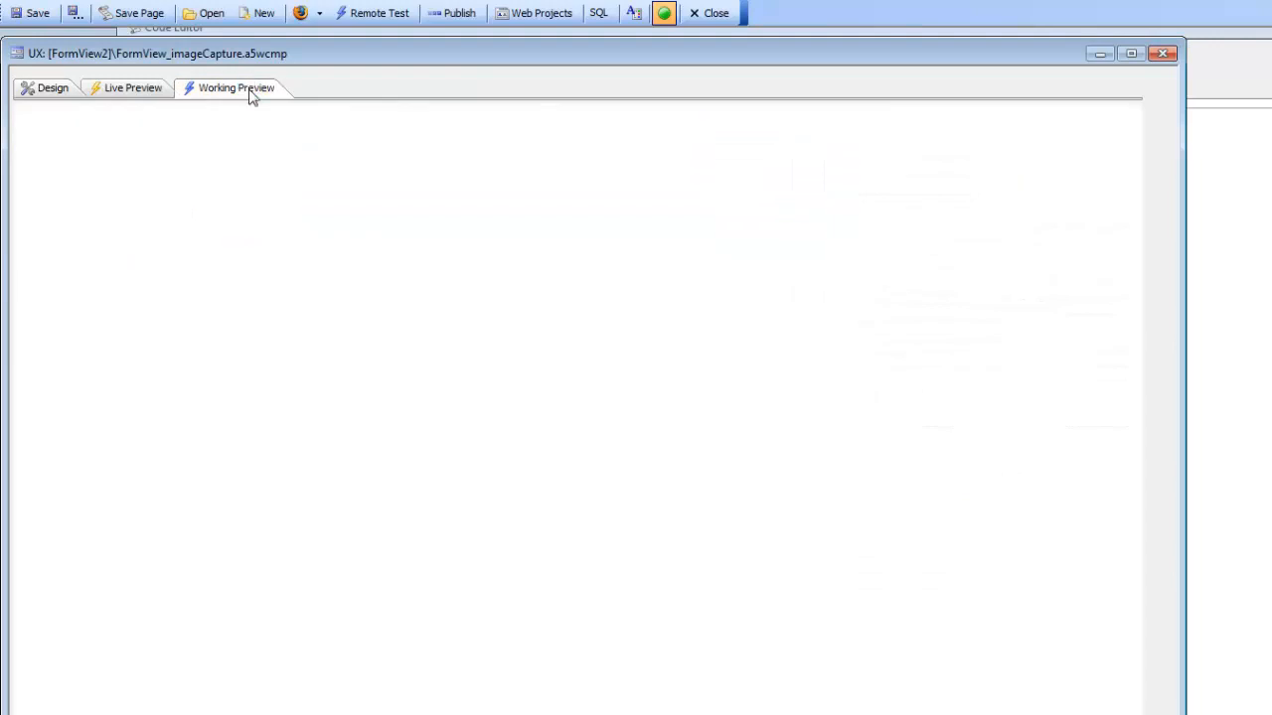
click(286, 221)
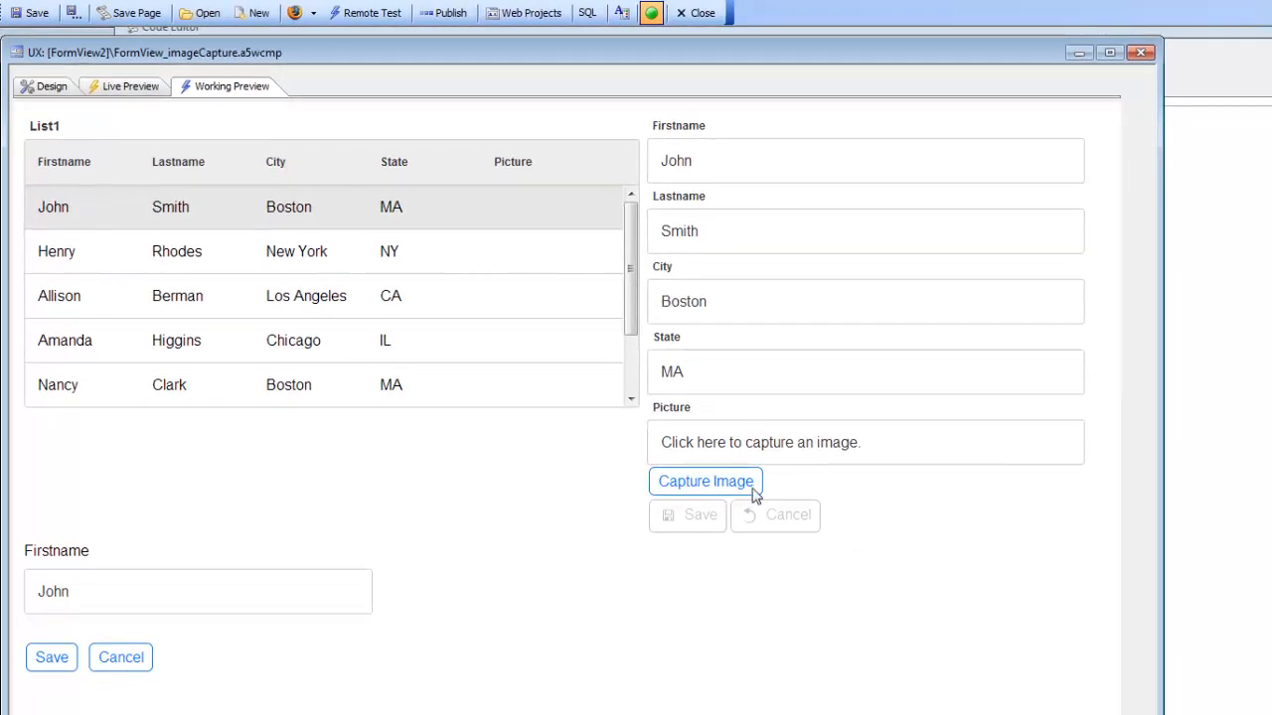
Step: Capture 4297.JPG into the first record using the Capture Image button and save the record
click(706, 480)
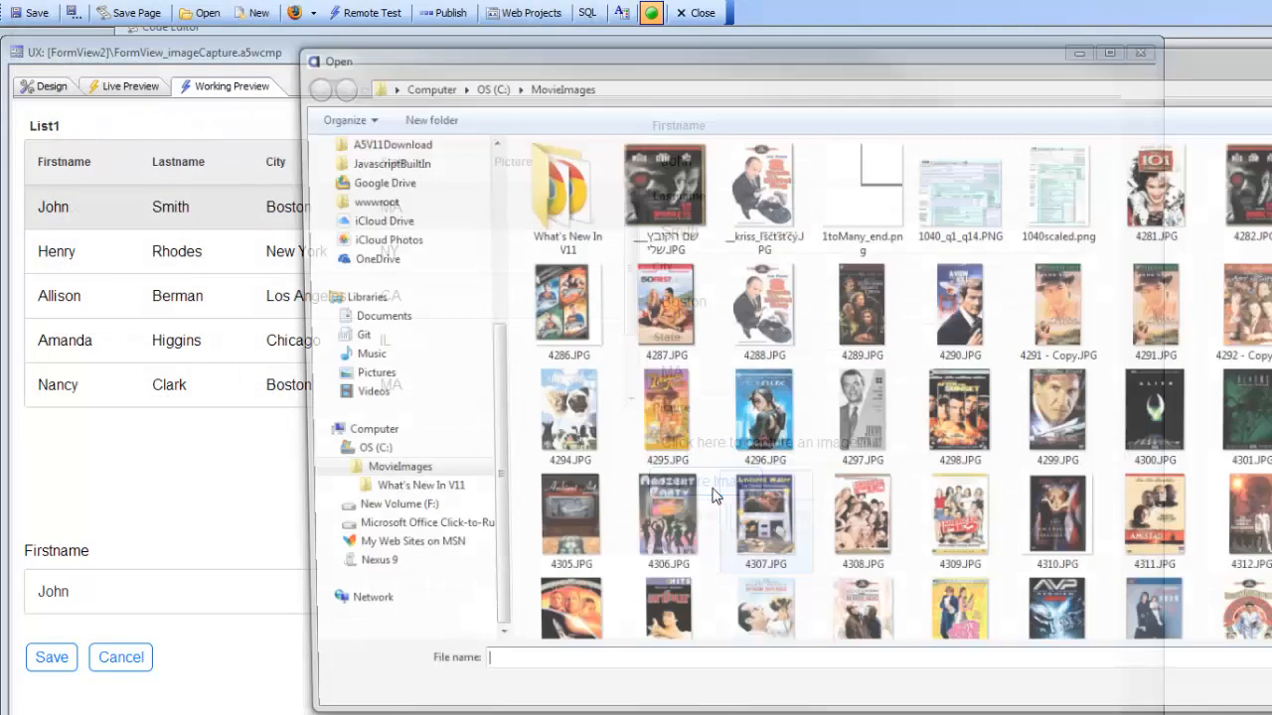
click(860, 422)
double_click(865, 445)
click(696, 644)
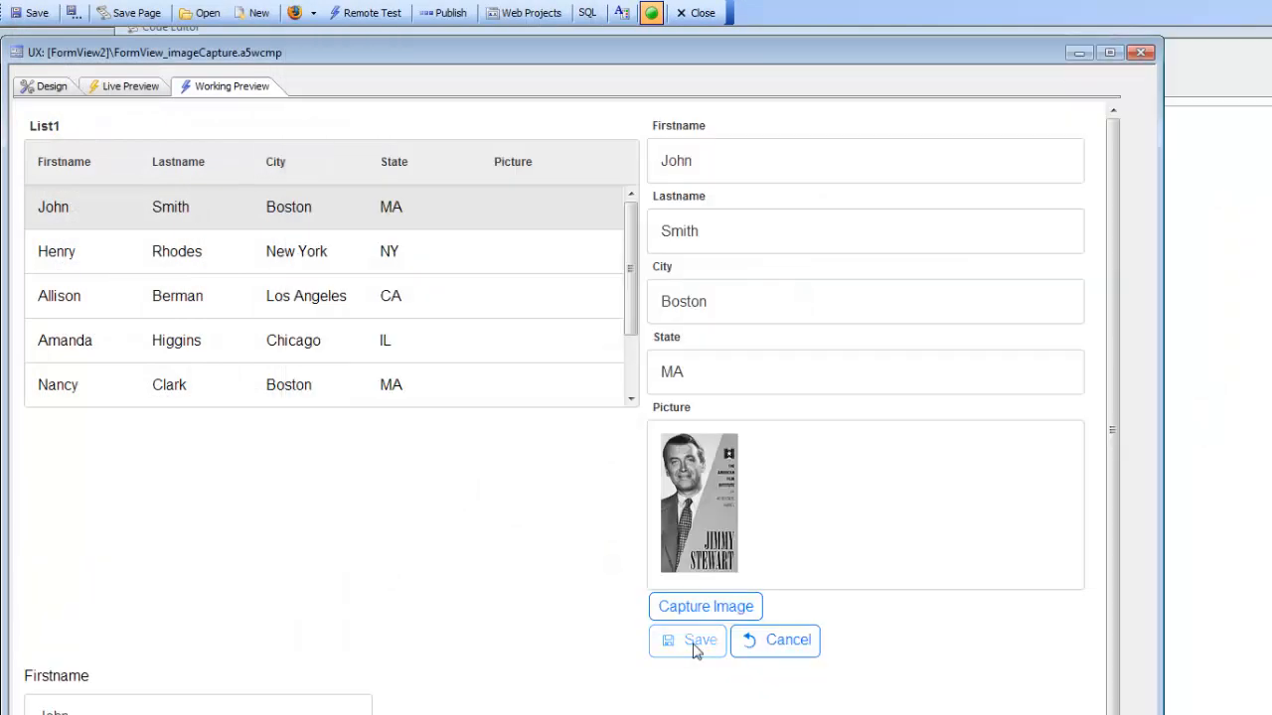
Step: Capture a different image into the first record with the Capture Image button, replacing its picture
click(534, 394)
click(537, 268)
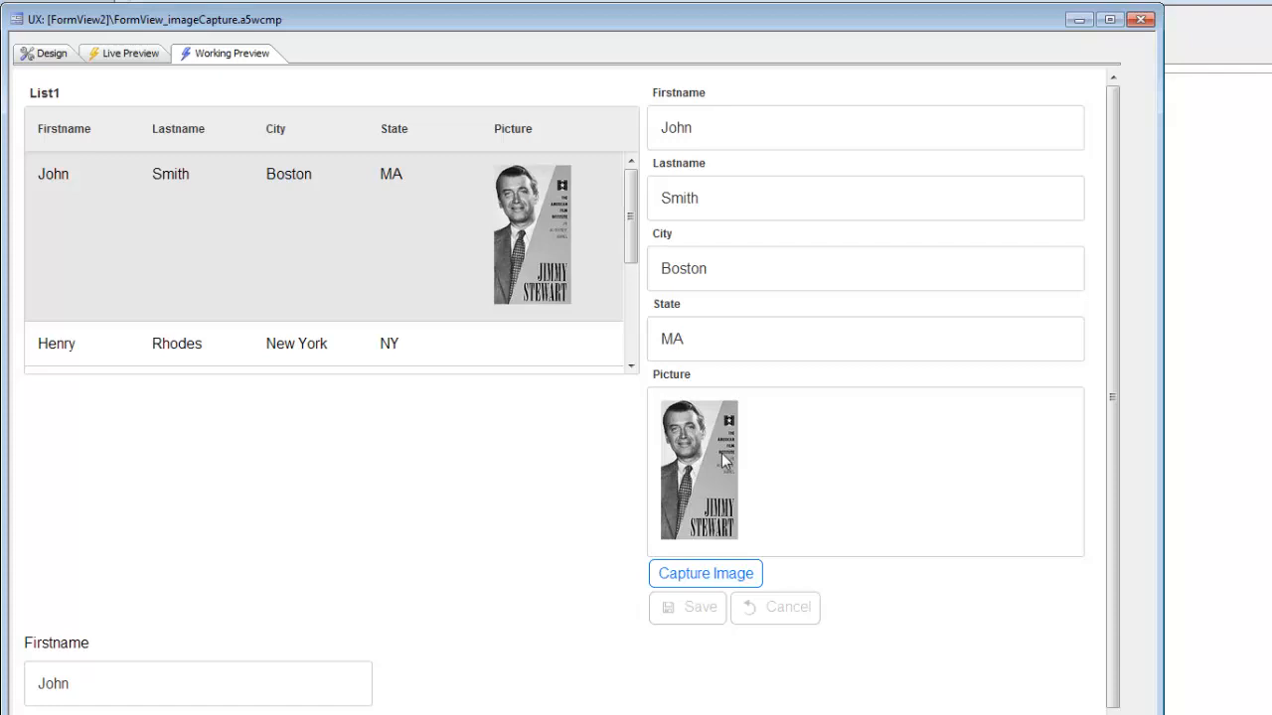
click(716, 582)
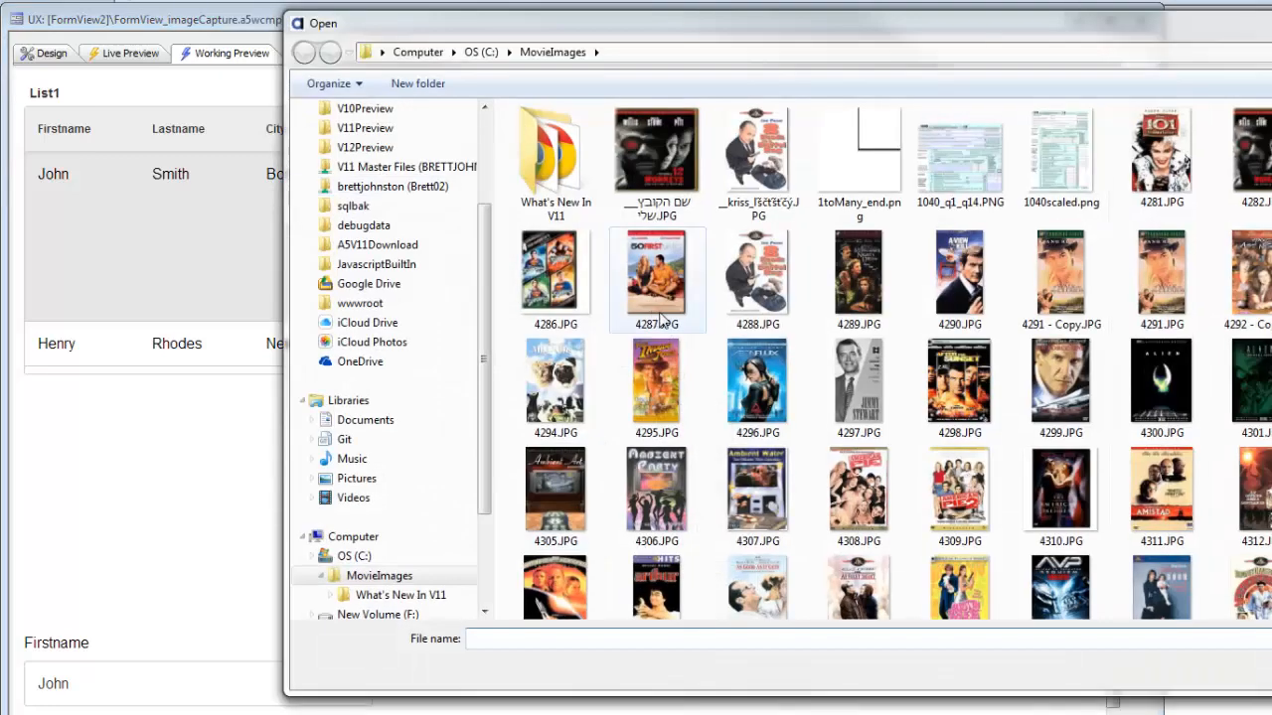
double_click(651, 283)
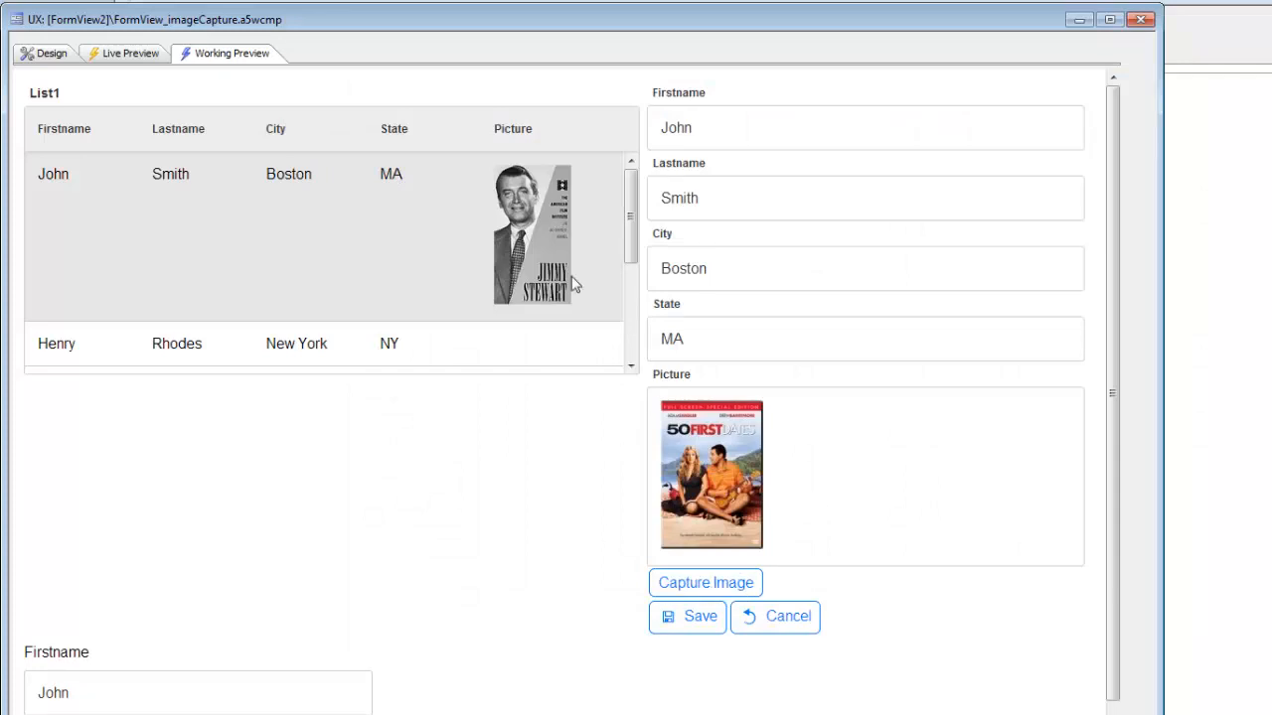
Step: Reopen the Form View Builder and examine the Picture's image capture button HTML help and its field template
click(32, 53)
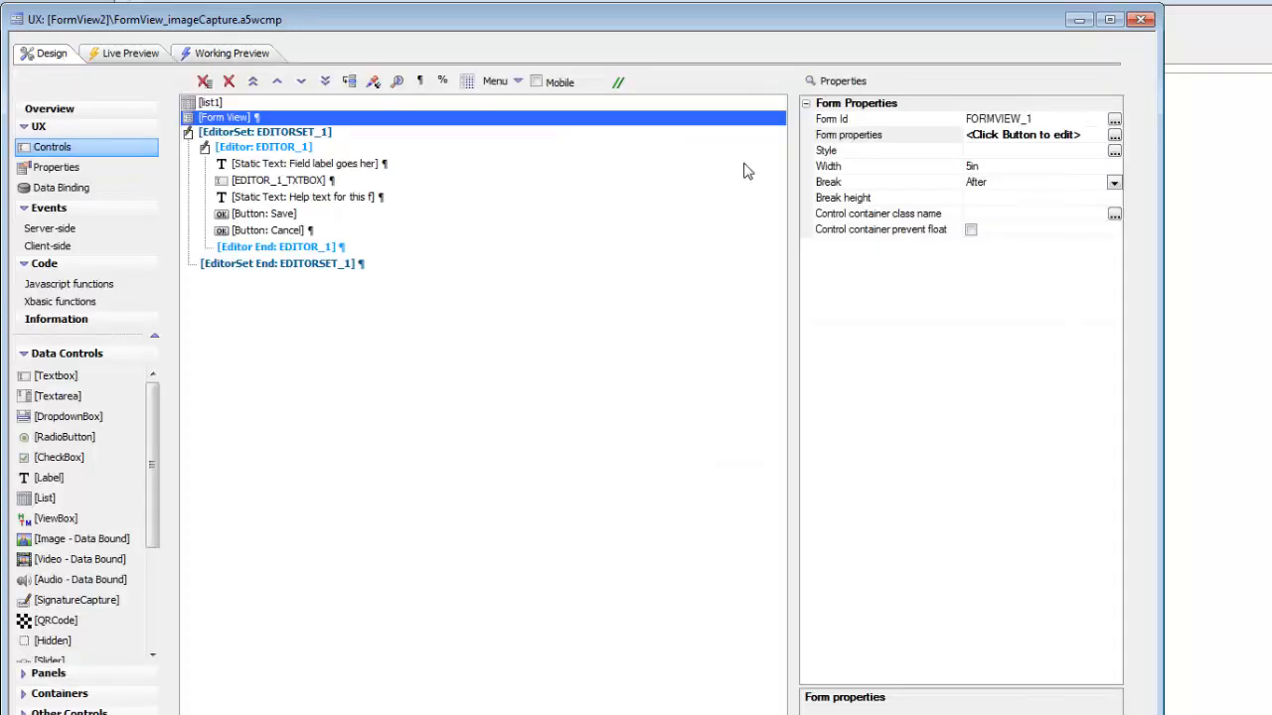
double_click(832, 137)
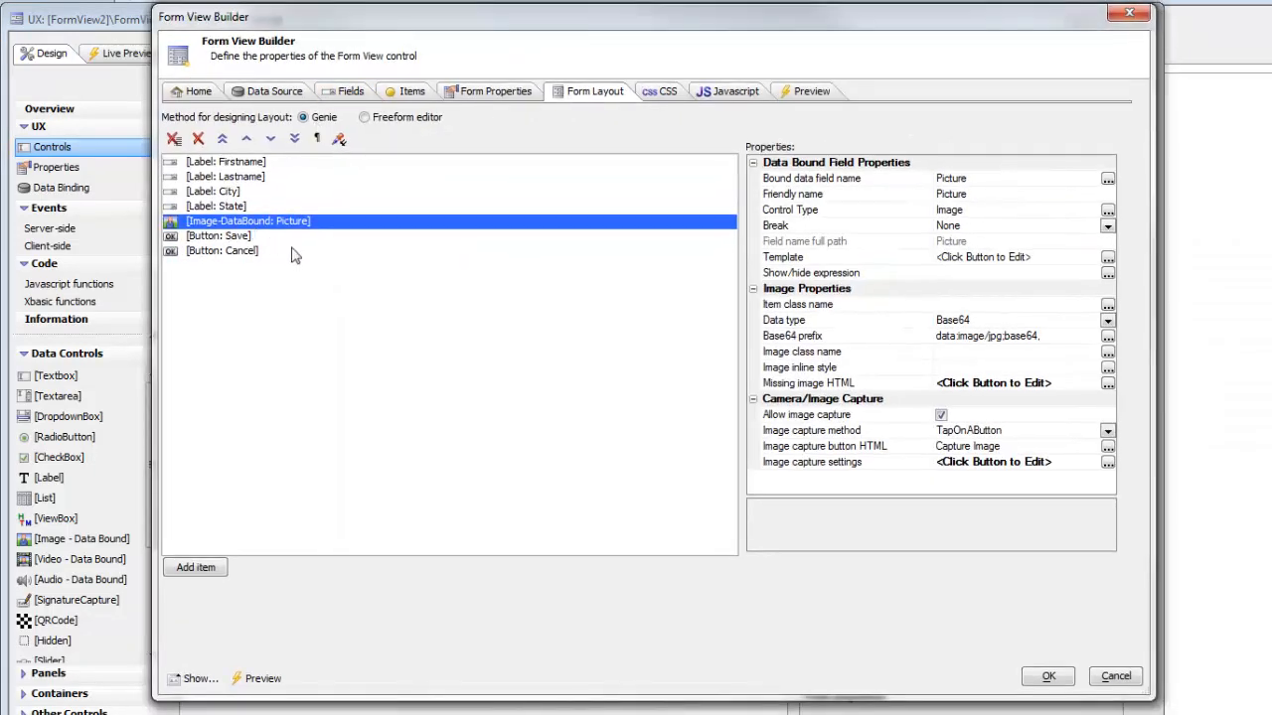
click(858, 465)
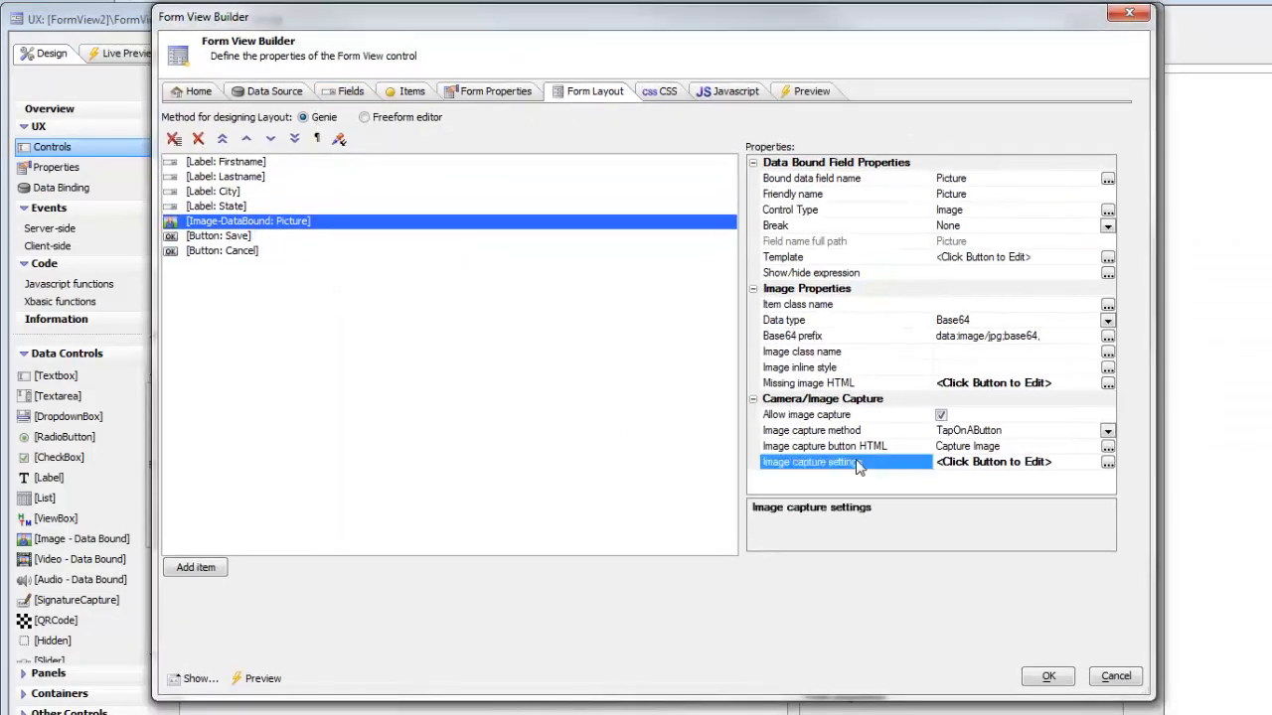
click(865, 450)
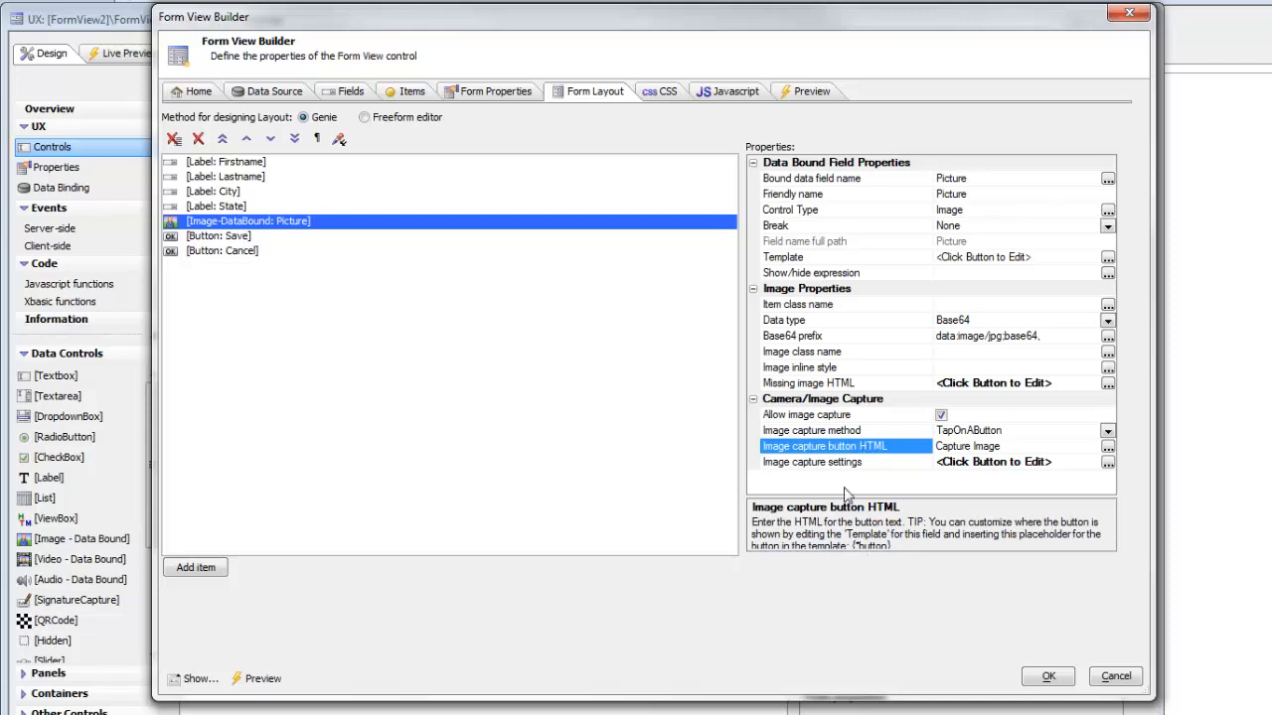
drag(847, 496, 847, 465)
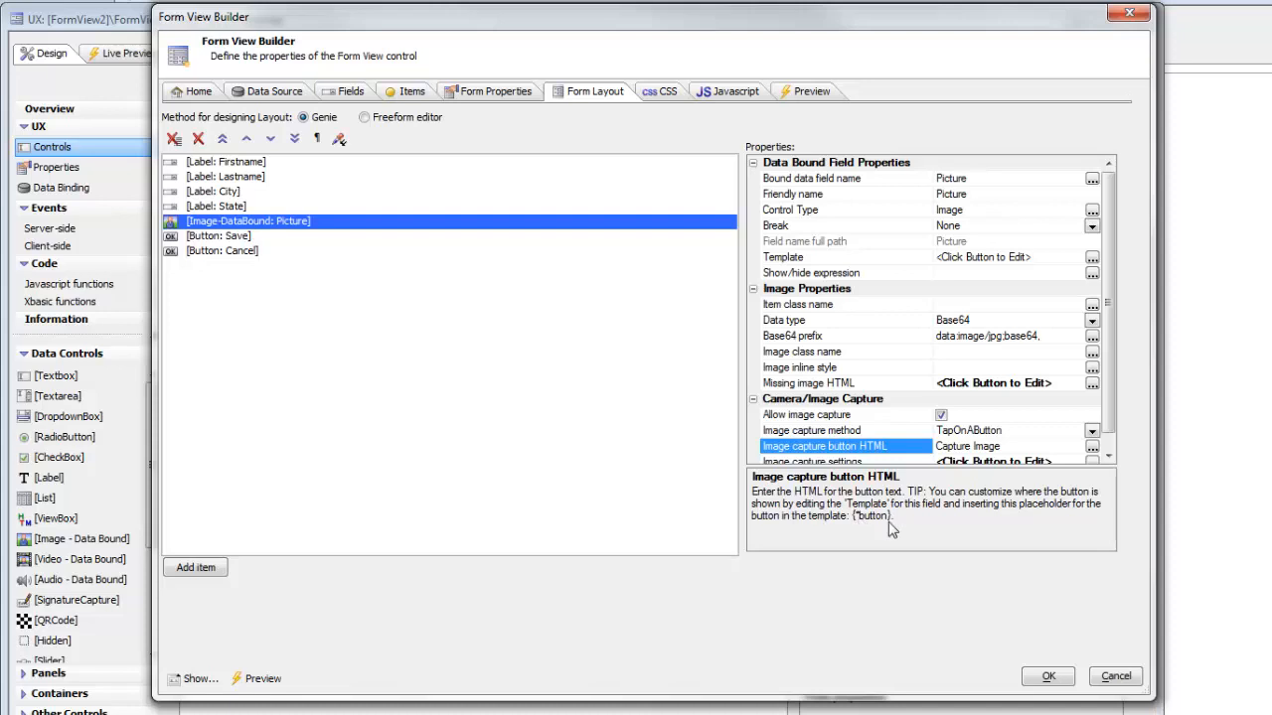
double_click(870, 263)
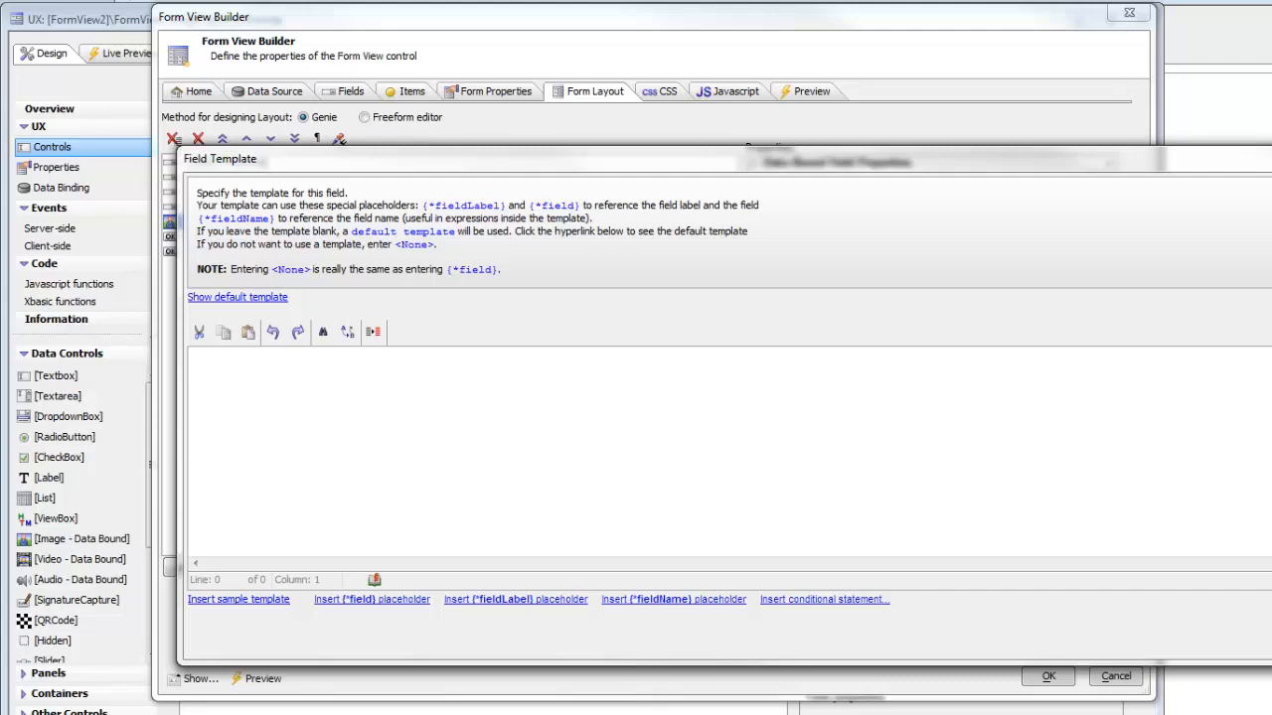
key(Escape)
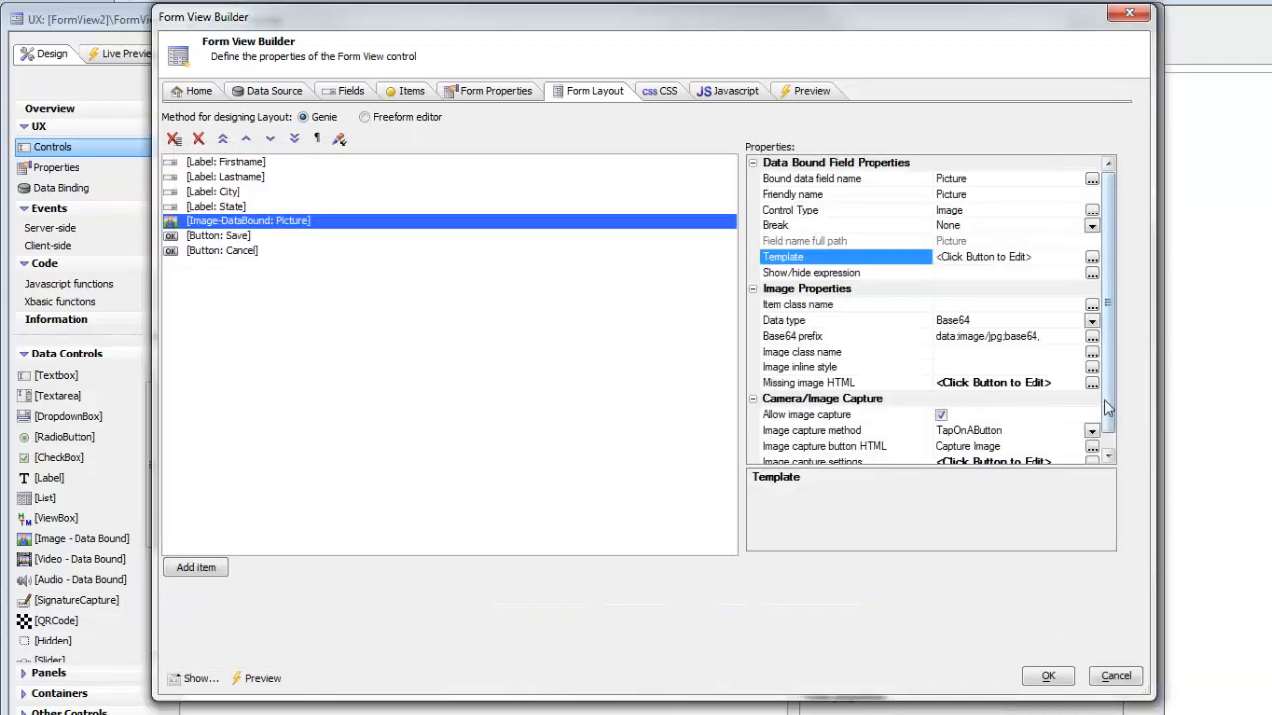
Step: Set the Picture's image capture method to TapOnImage
scroll(1108, 407, down, 1)
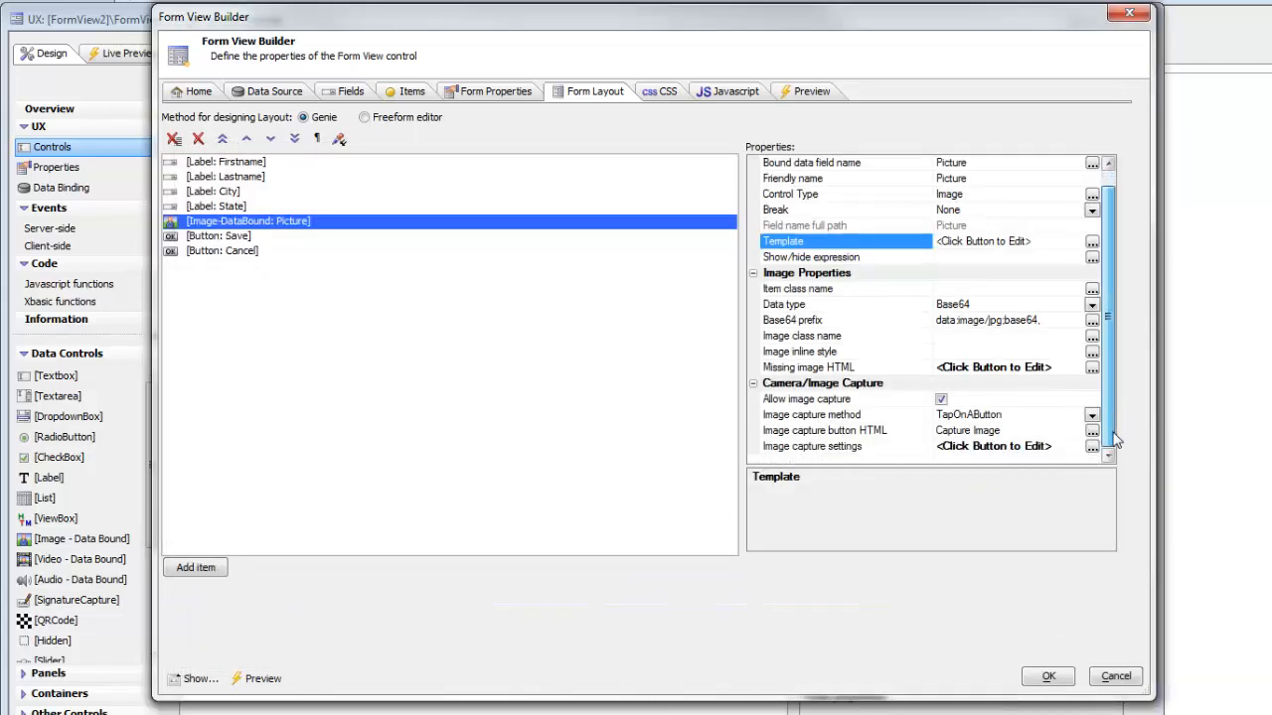
double_click(853, 416)
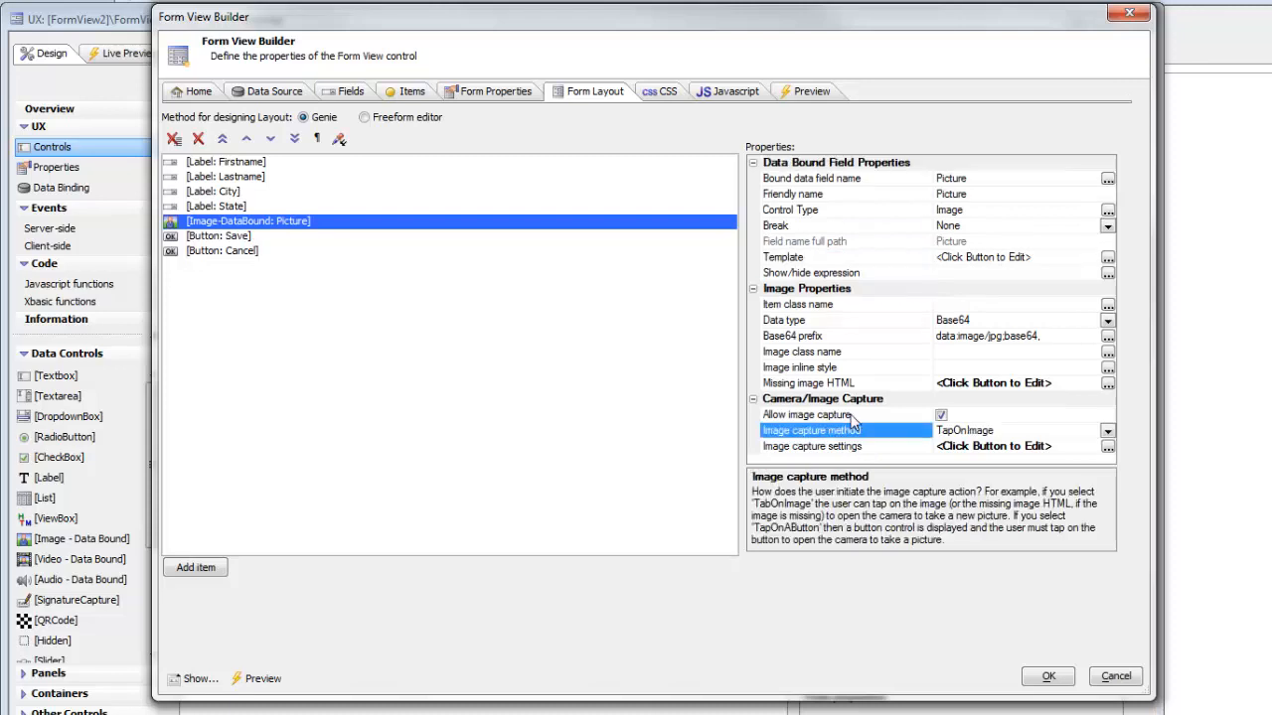